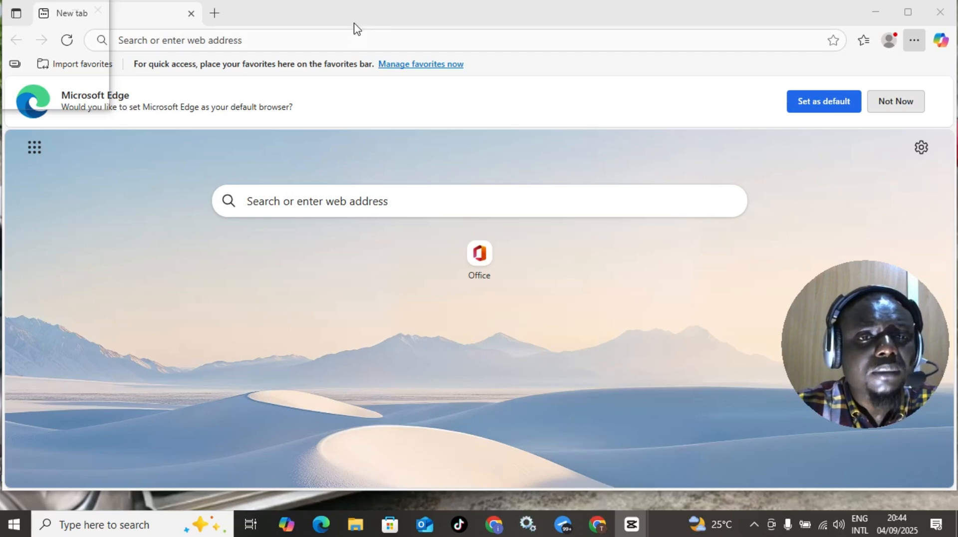
- Search Bing for 'infinity' using the InfinityFree suggestion and scroll through the results
{"action": "left_click", "coordinate": [367, 42]}
{"action": "left_click", "coordinate": [367, 44]}
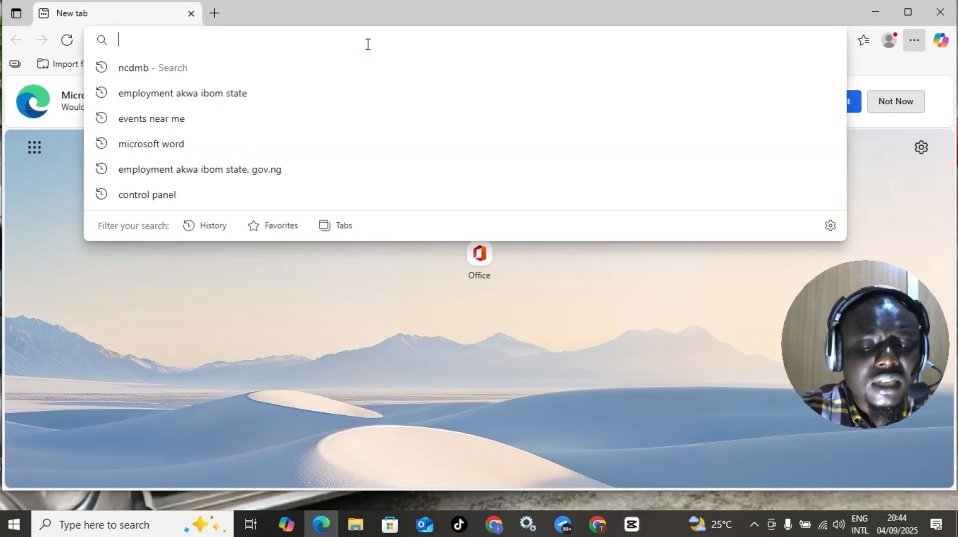
{"action": "type", "text": "infinity"}
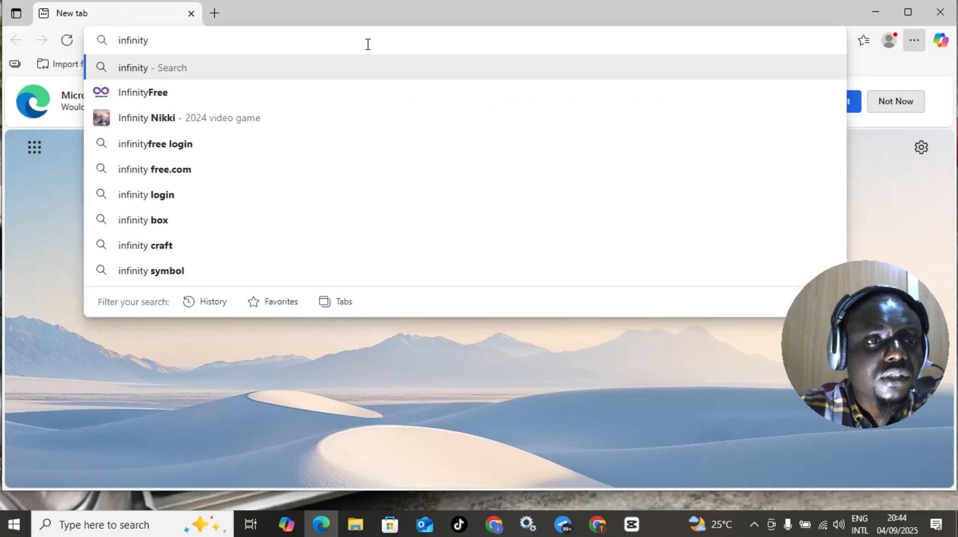
{"action": "left_click", "coordinate": [196, 95]}
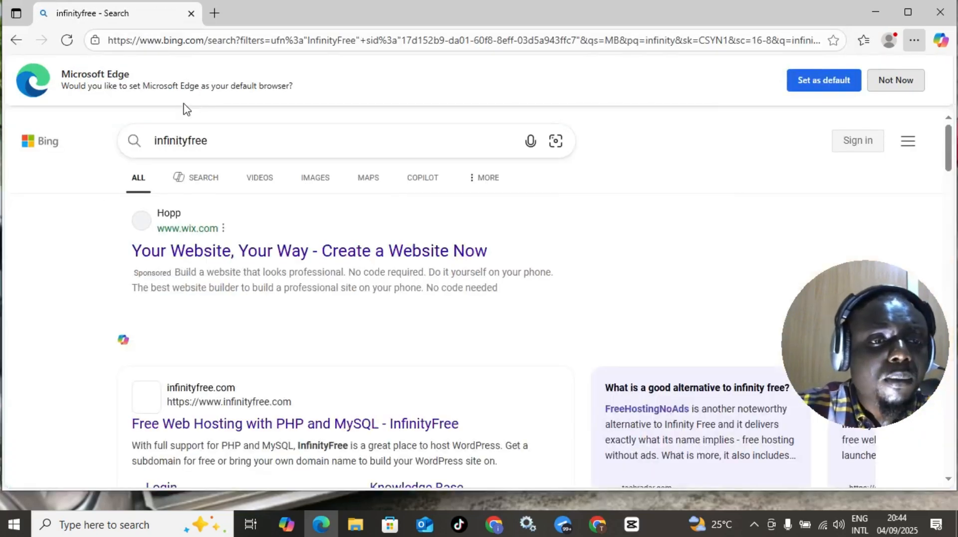
{"action": "scroll", "coordinate": [188, 220], "scroll_direction": "down", "scroll_amount": 2}
{"action": "scroll", "coordinate": [199, 329], "scroll_direction": "down", "scroll_amount": 1}
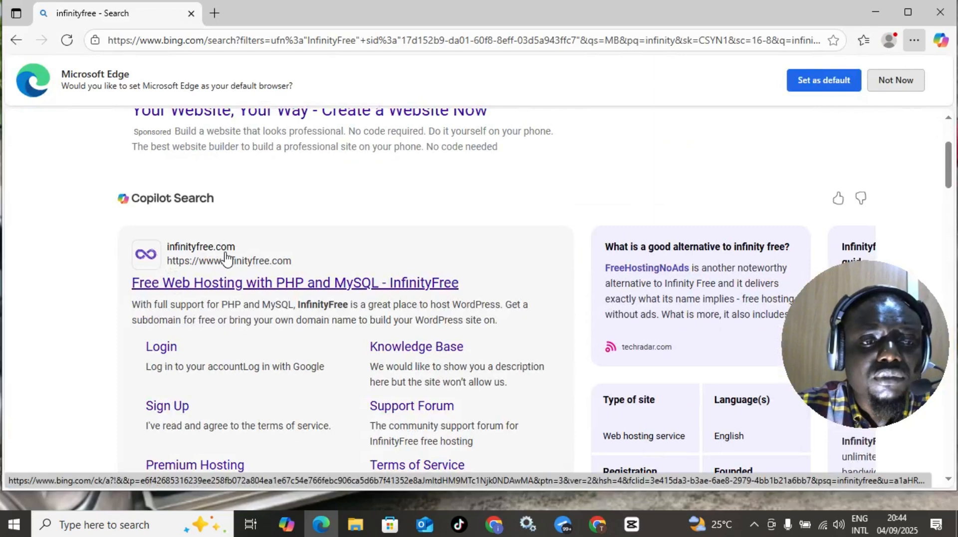
- Open the official InfinityFree site, close the old Bing tab and dismiss Edge's default-browser prompt
{"action": "left_click", "coordinate": [218, 290]}
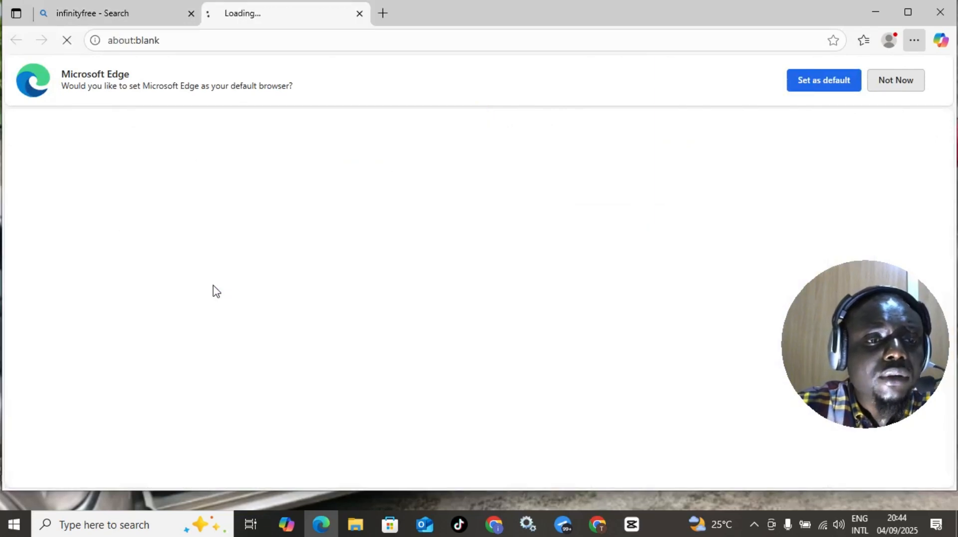
{"action": "left_click", "coordinate": [190, 15]}
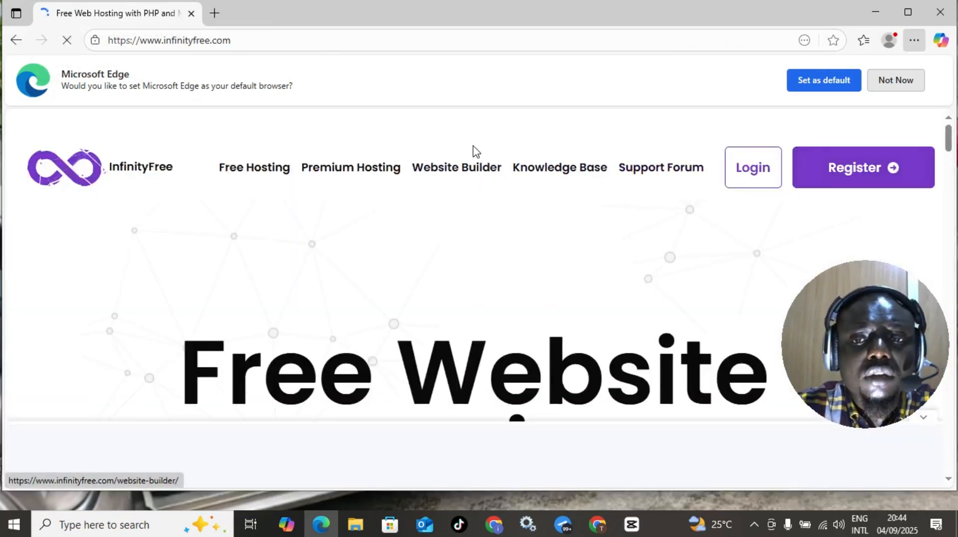
{"action": "left_click", "coordinate": [913, 84]}
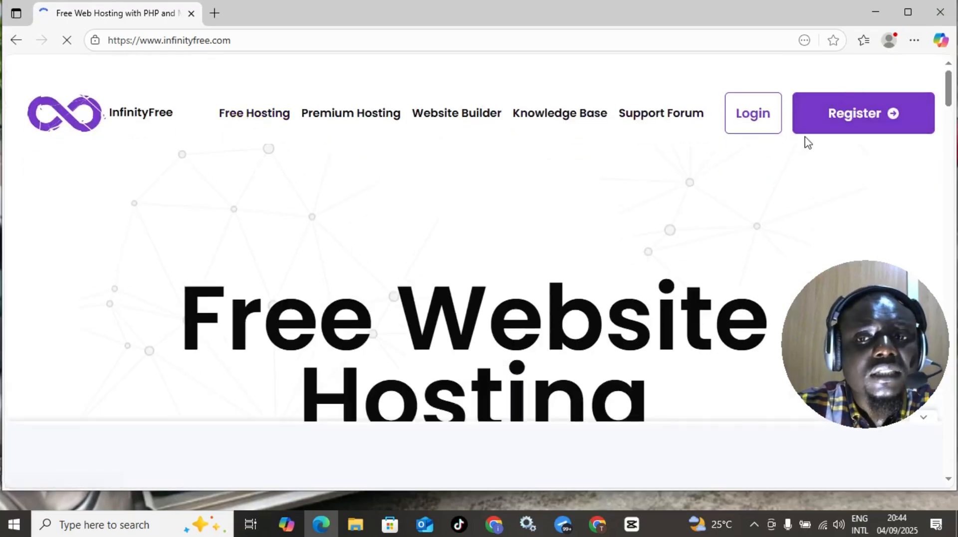
- Go to the InfinityFree Register page and try signing up with a Google account
{"action": "left_click", "coordinate": [847, 125]}
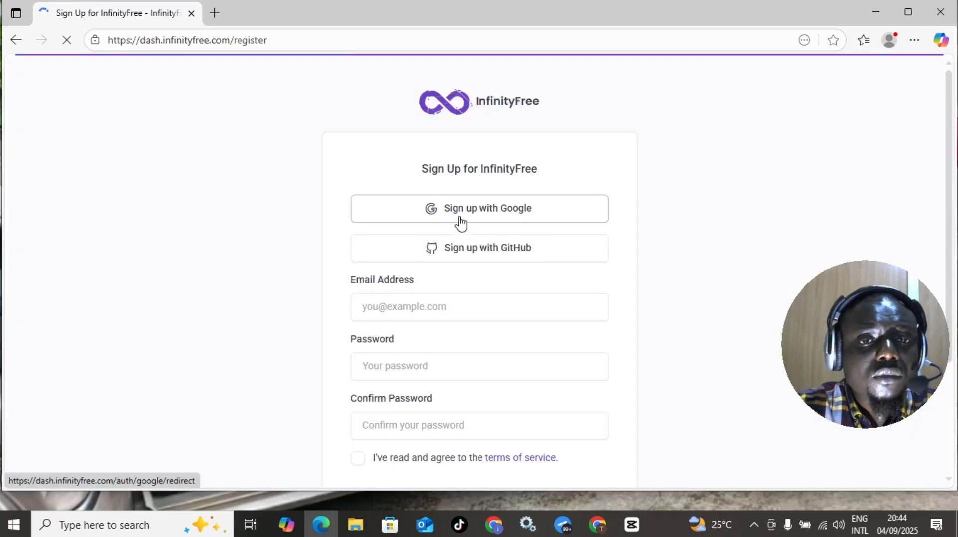
{"action": "left_click", "coordinate": [497, 211]}
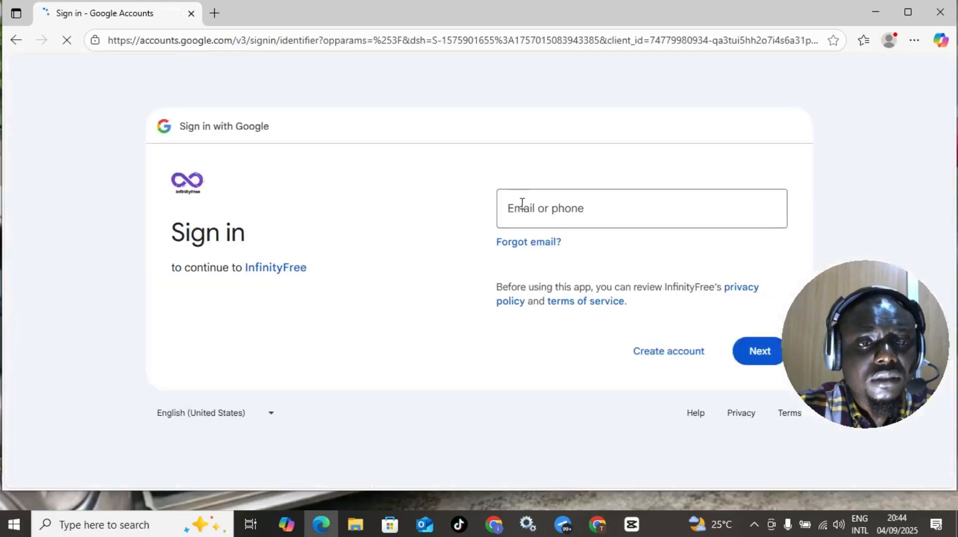
{"action": "left_click", "coordinate": [519, 220]}
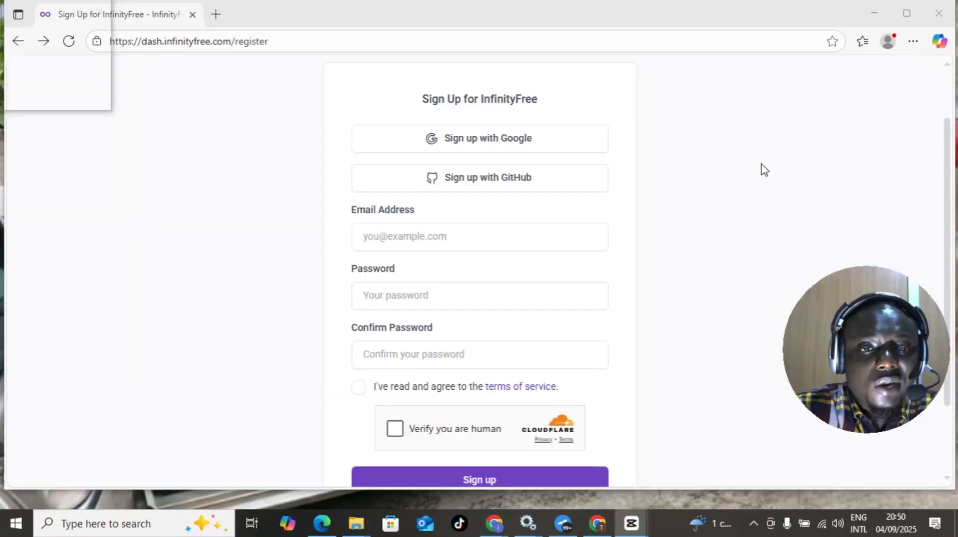
- Fill in the sign-up e-mail address, the account password and its matching confirmation
{"action": "left_click", "coordinate": [427, 237]}
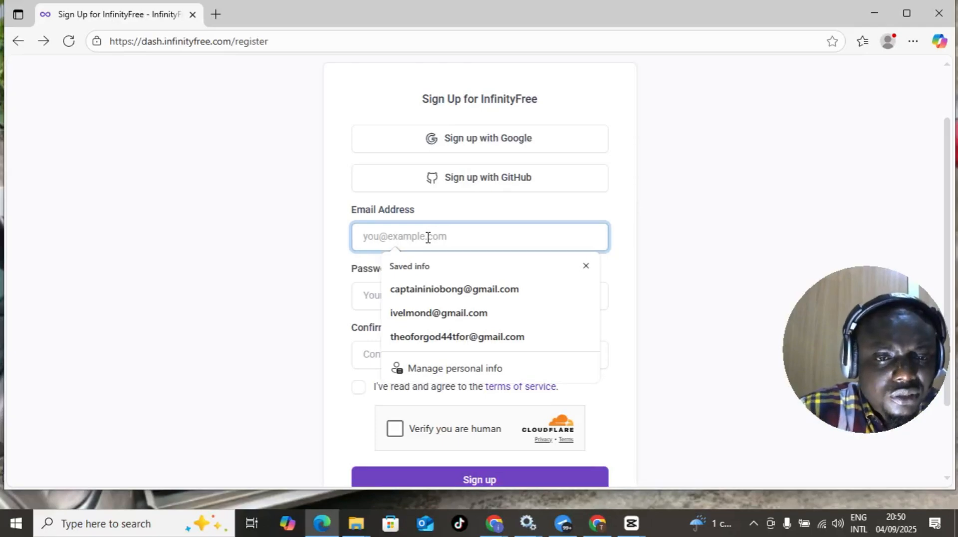
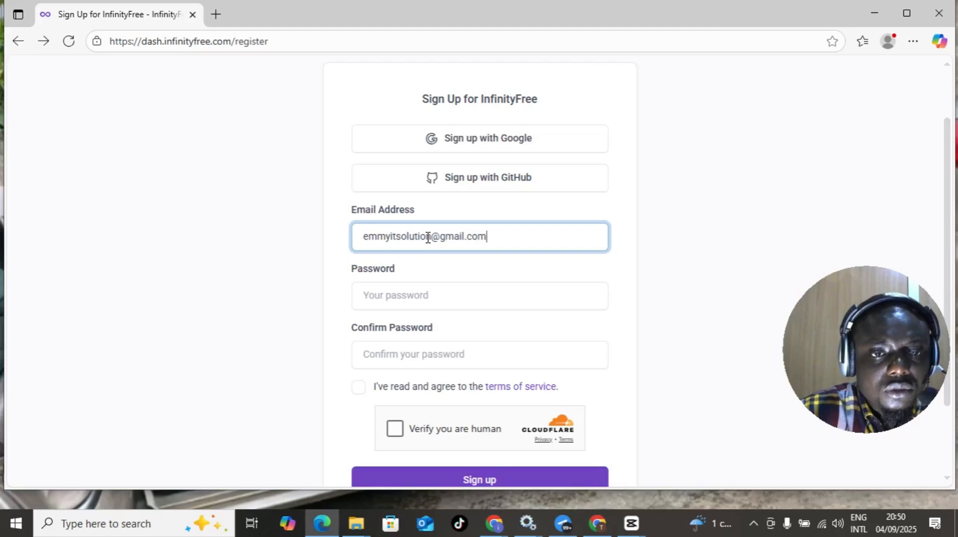
{"action": "left_click", "coordinate": [444, 293]}
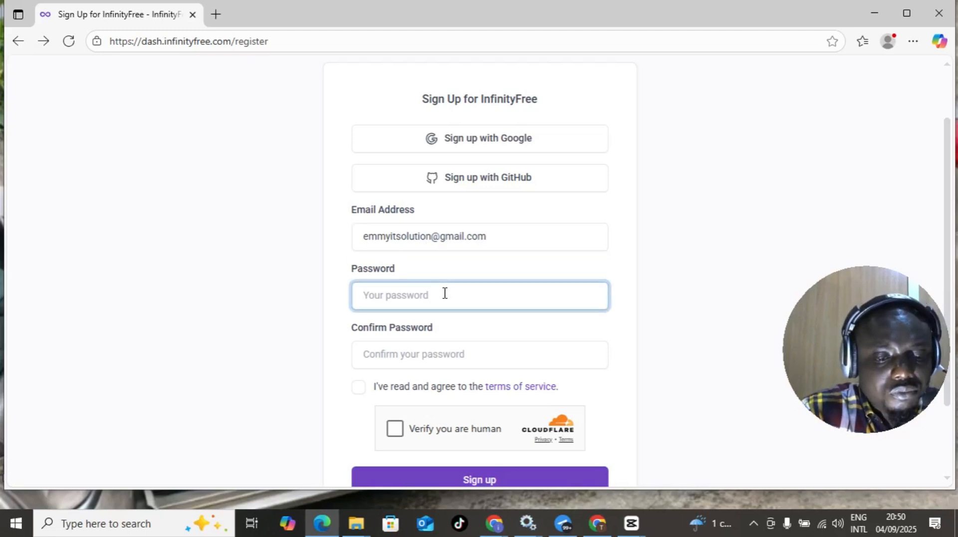
{"action": "type", "text": "a"}
{"action": "key", "text": "BackSpace"}
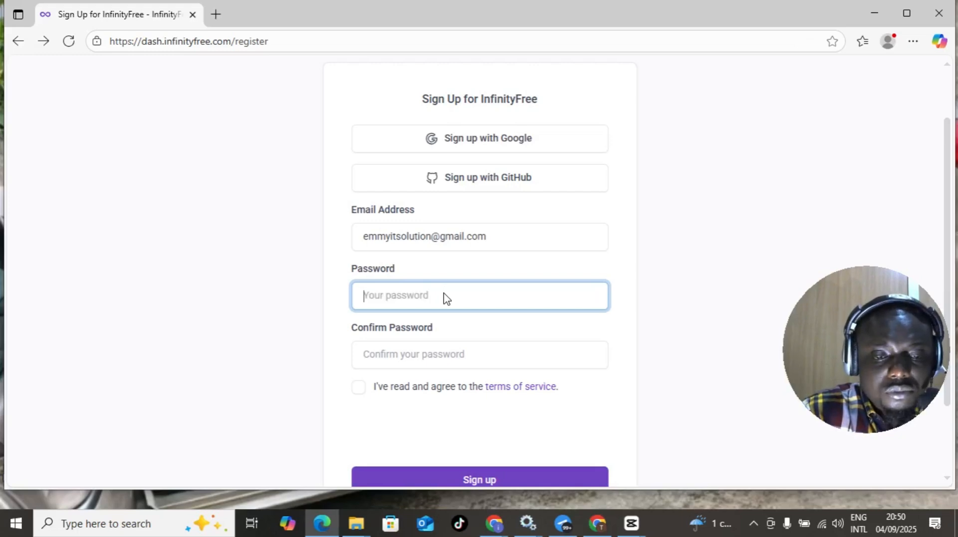
{"action": "type", "text": "a*******"}
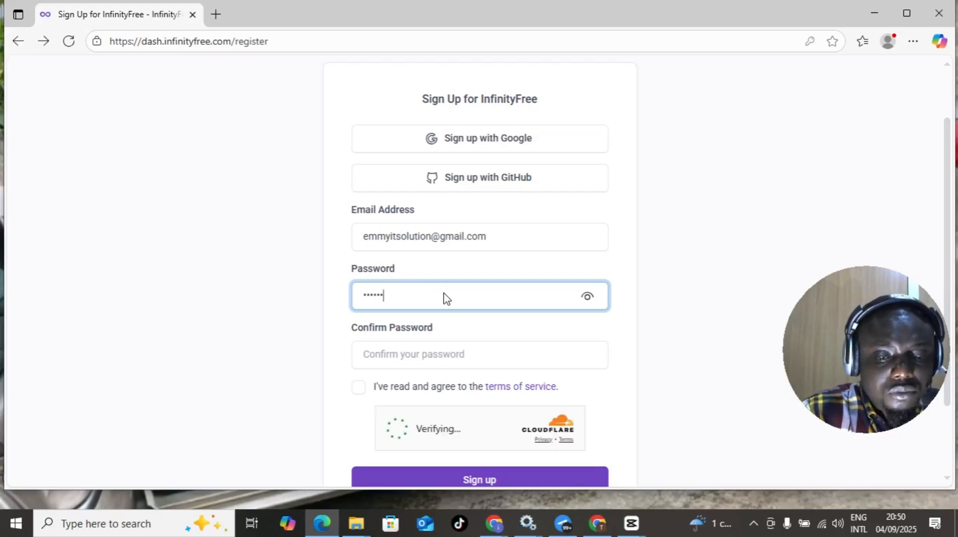
{"action": "type", "text": "****"}
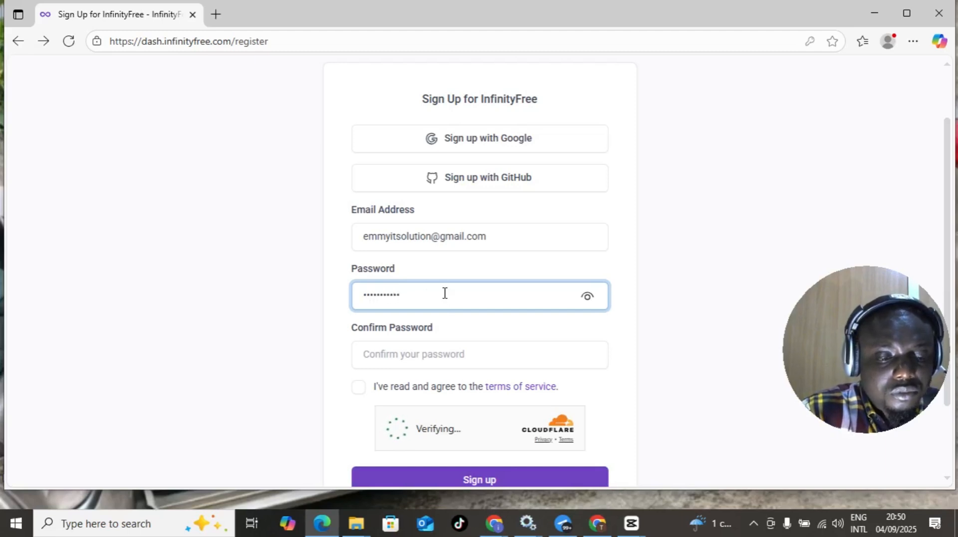
{"action": "type", "text": "**"}
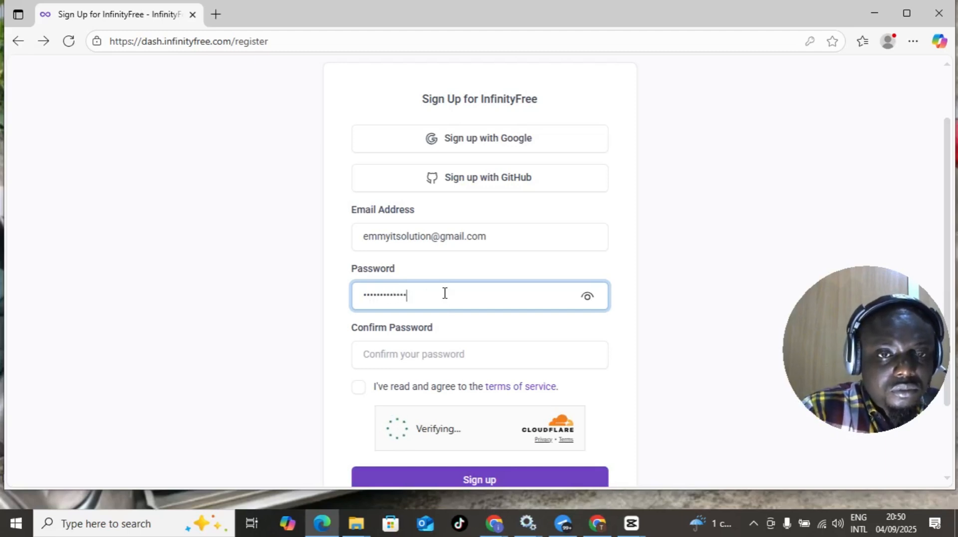
{"action": "type", "text": "*"}
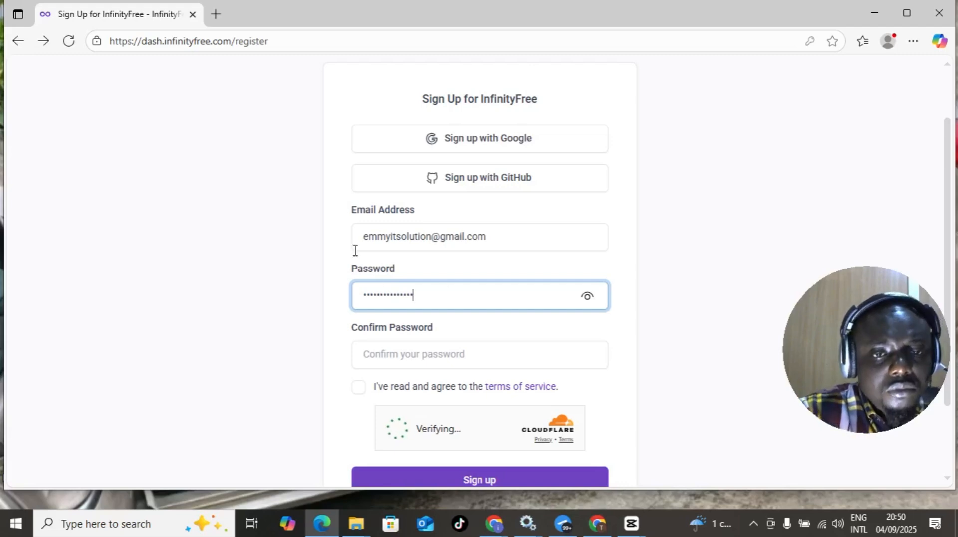
{"action": "left_click", "coordinate": [387, 354]}
{"action": "type", "text": "***"}
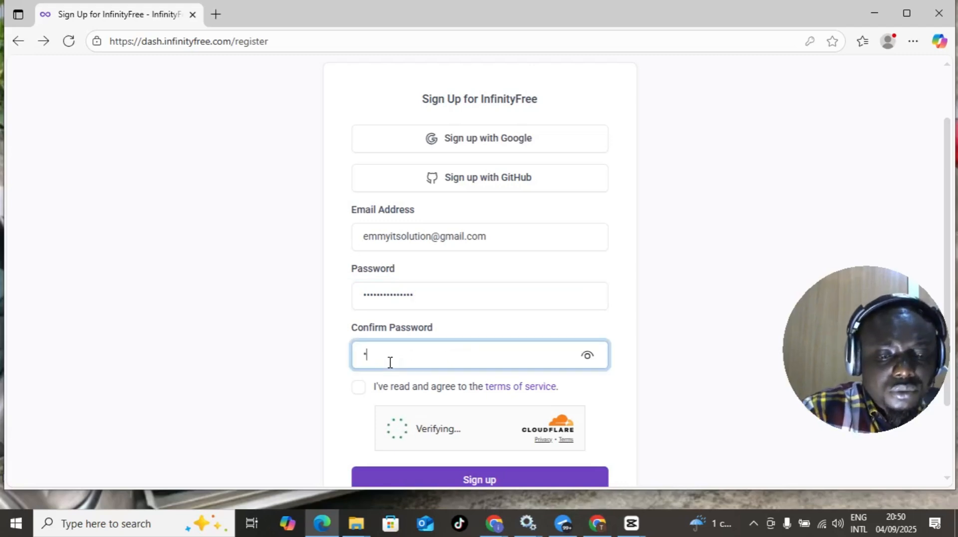
{"action": "type", "text": "*******"}
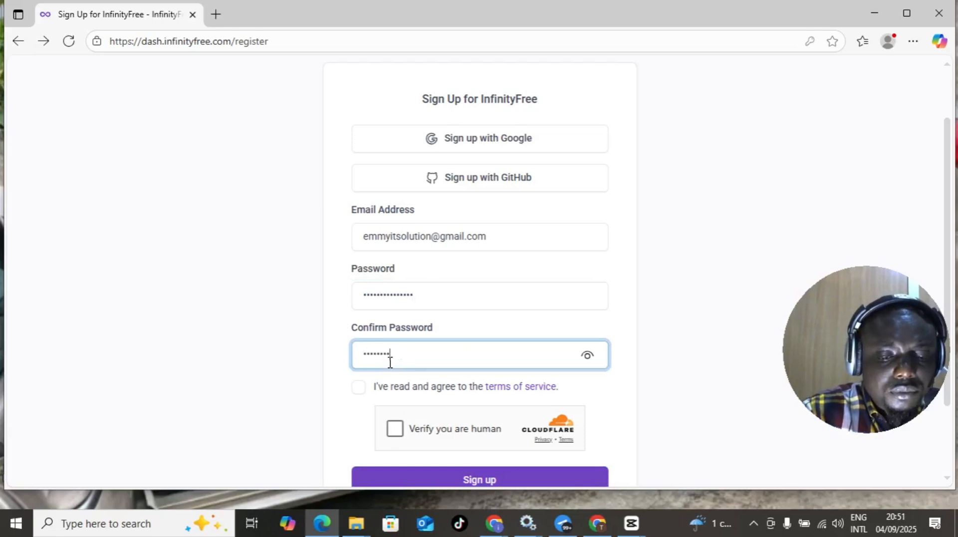
{"action": "type", "text": "*****"}
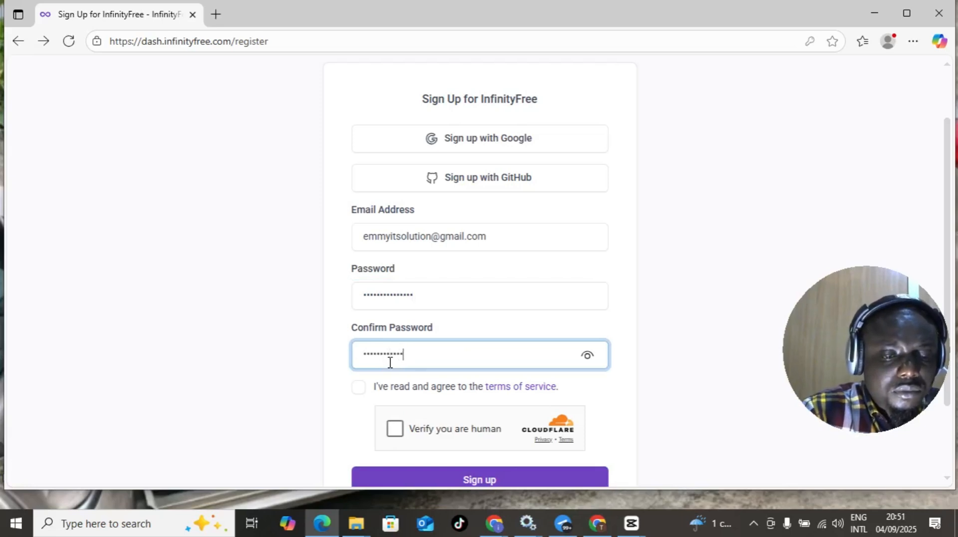
{"action": "type", "text": "*"}
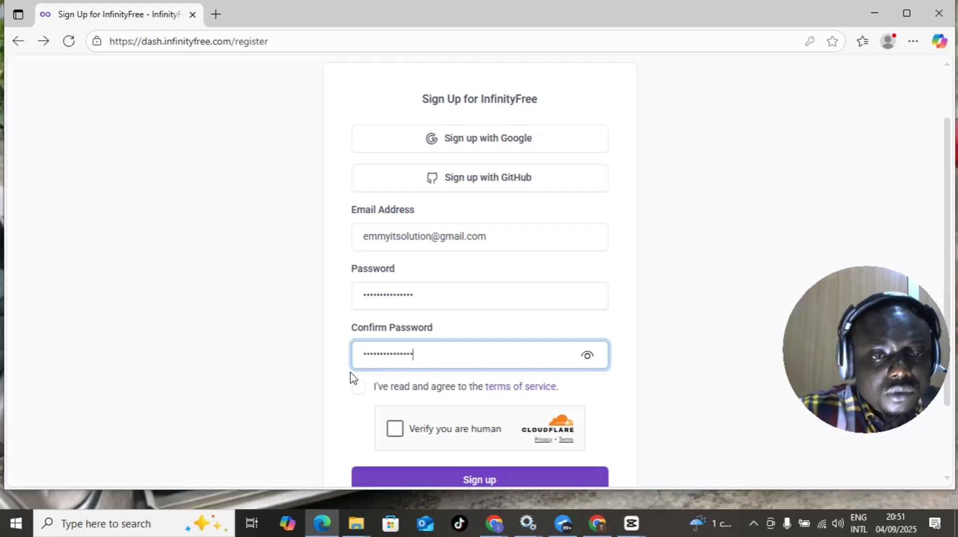
- Accept the terms of service and pass the Cloudflare human verification check
{"action": "left_click", "coordinate": [358, 389]}
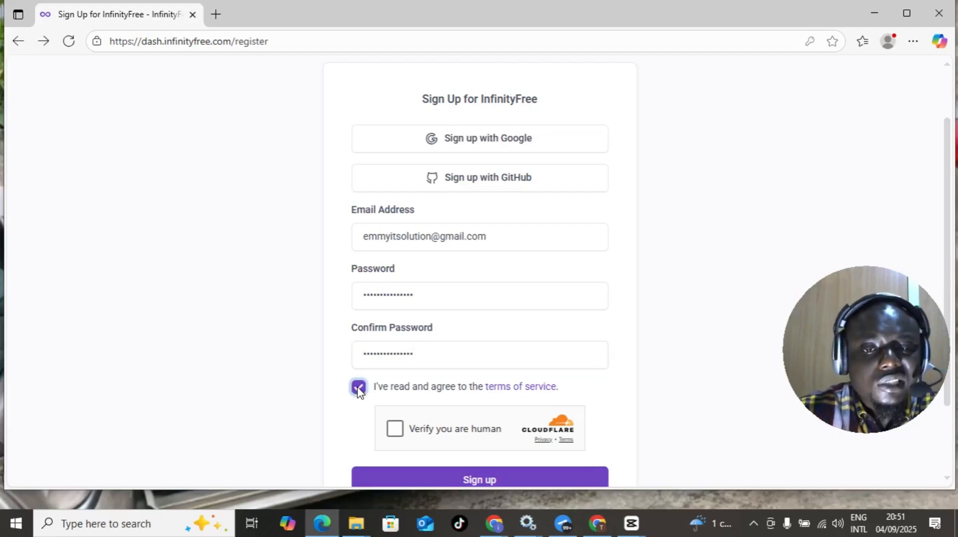
{"action": "left_click", "coordinate": [394, 428]}
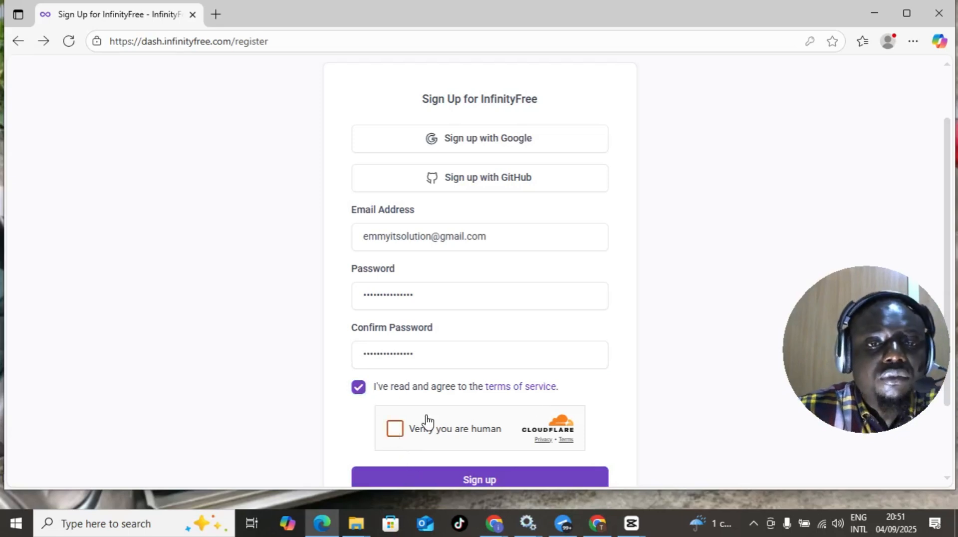
{"action": "scroll", "coordinate": [508, 346], "scroll_direction": "down", "scroll_amount": 1}
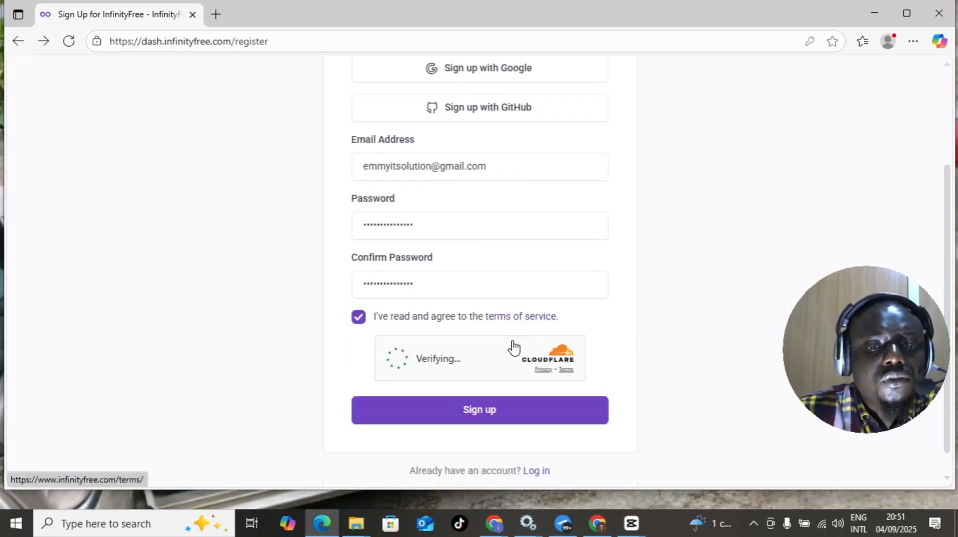
- Submit the sign-up form and save the login password in Edge
{"action": "left_click", "coordinate": [461, 419]}
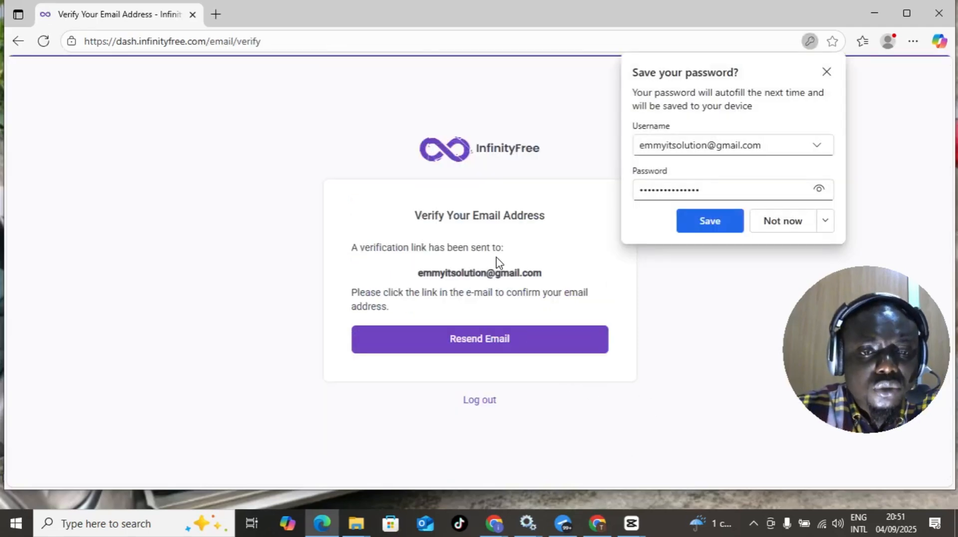
{"action": "left_click", "coordinate": [714, 222]}
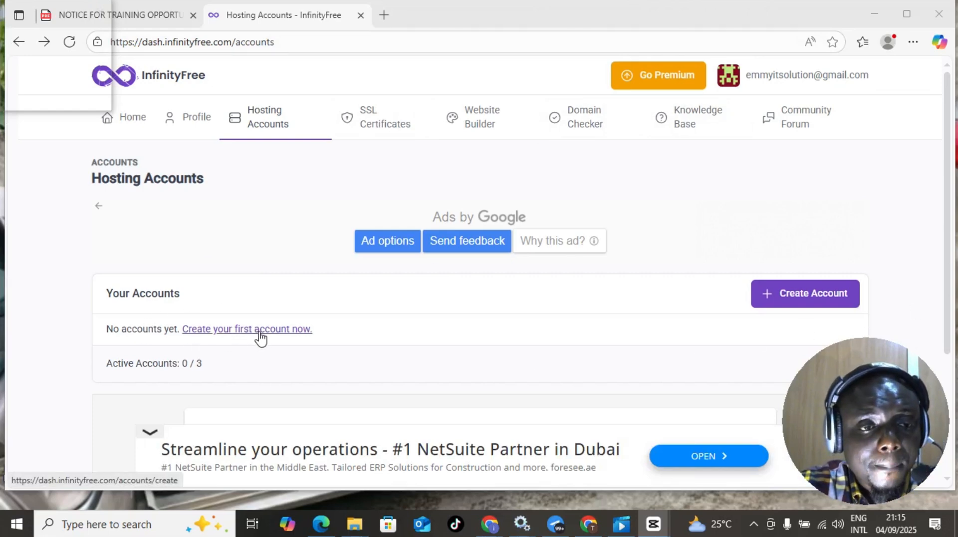
- Start creating the first account, collapse the ad and choose the free $0 INFINITYFREE plan
{"action": "left_click", "coordinate": [261, 333]}
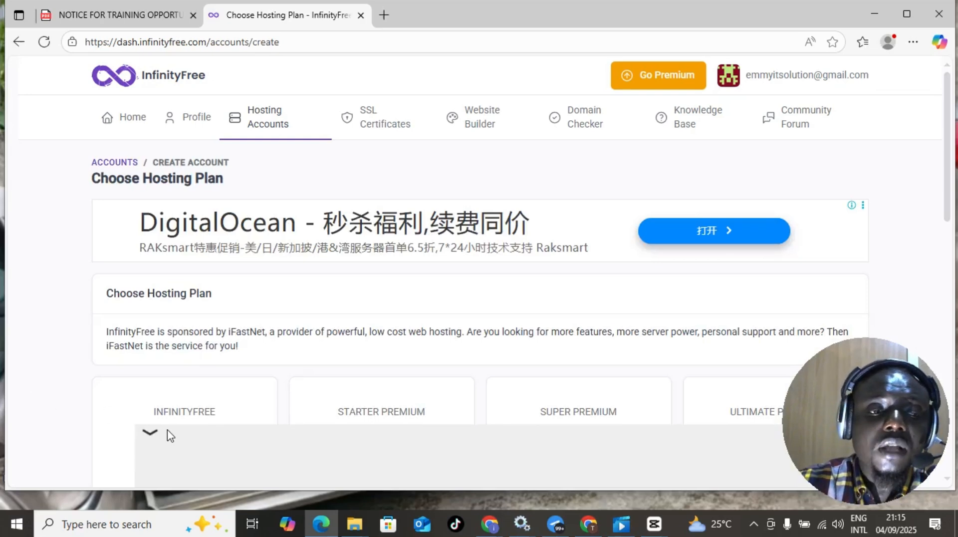
{"action": "left_click", "coordinate": [151, 432]}
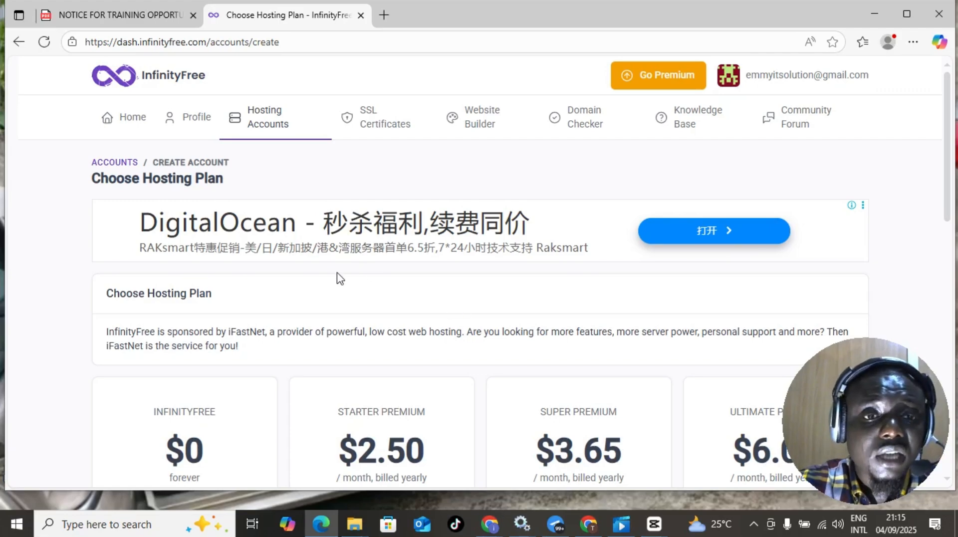
{"action": "scroll", "coordinate": [339, 281], "scroll_direction": "down", "scroll_amount": 3}
{"action": "scroll", "coordinate": [379, 286], "scroll_direction": "up", "scroll_amount": 3}
{"action": "scroll", "coordinate": [316, 306], "scroll_direction": "down", "scroll_amount": 6}
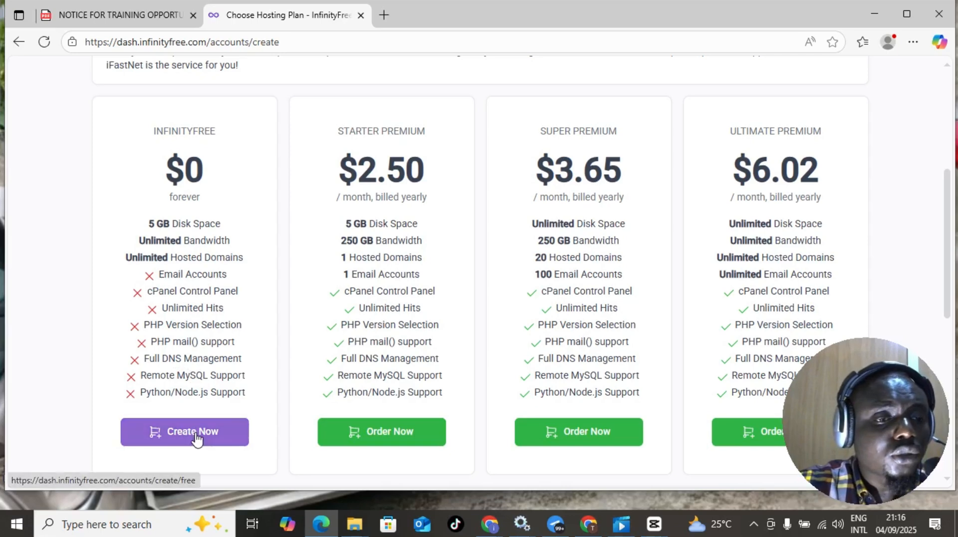
{"action": "left_click", "coordinate": [198, 432]}
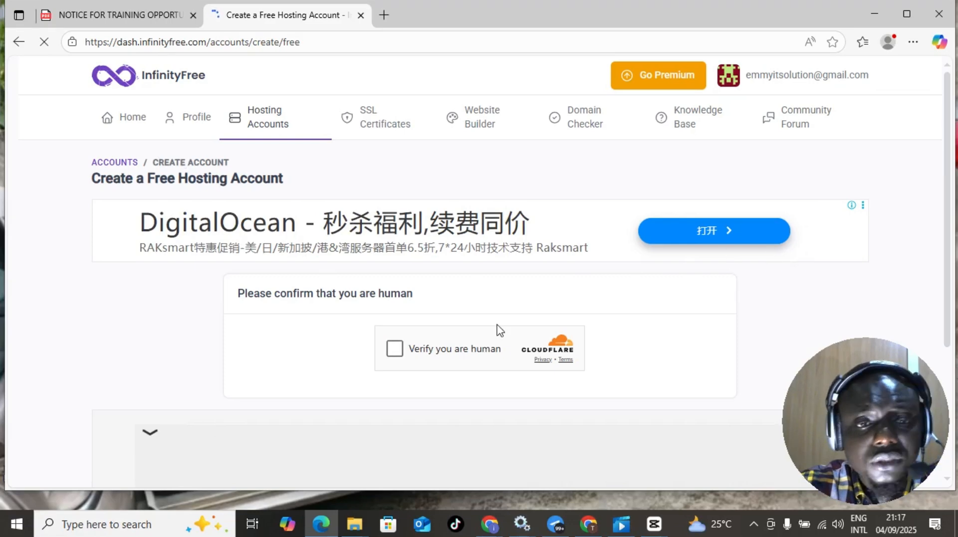
- Tick Cloudflare's 'Verify you are human' box to reach Step 2: Choose a Domain Name
{"action": "left_click", "coordinate": [394, 349]}
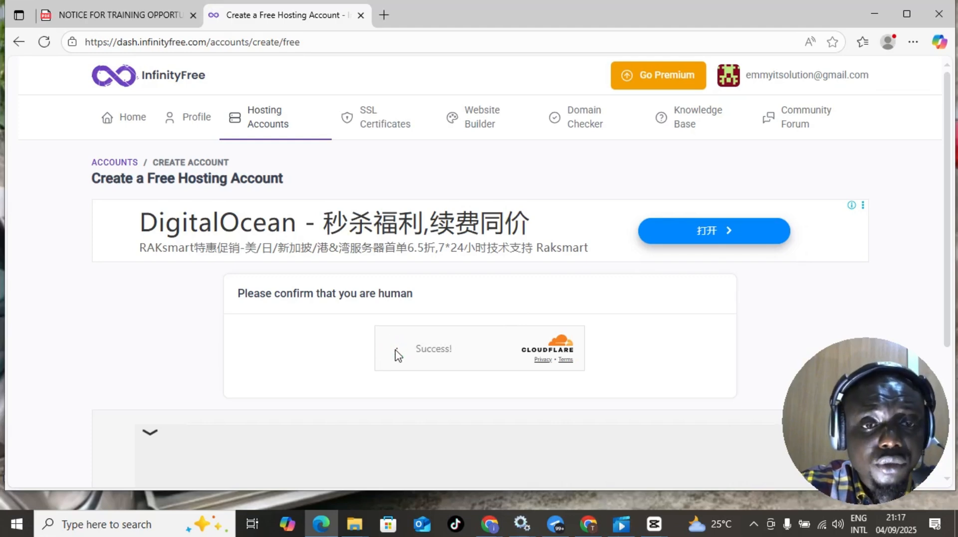
{"action": "scroll", "coordinate": [438, 290], "scroll_direction": "down", "scroll_amount": 3}
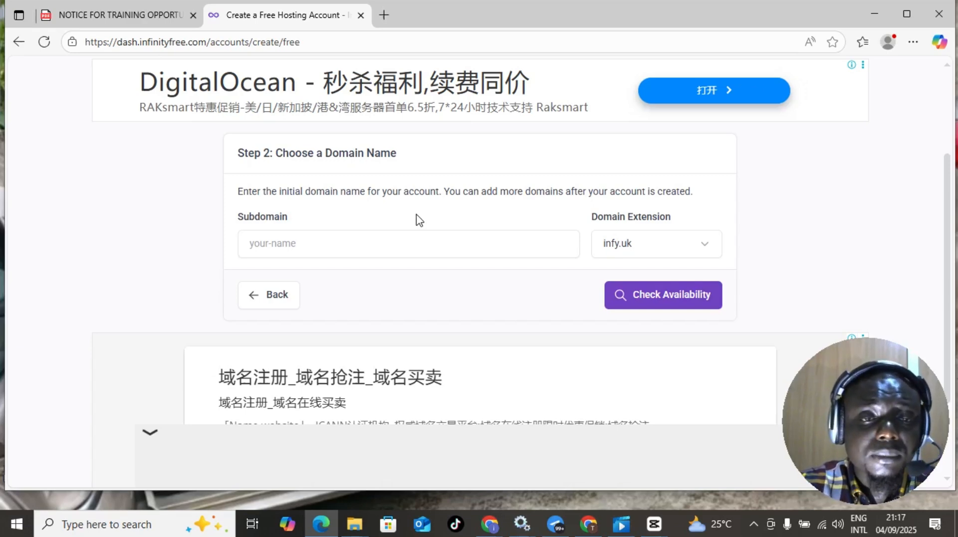
- Enter the subdomain emmyitsolution with the infy.uk extension and check its availability
{"action": "left_click", "coordinate": [278, 243]}
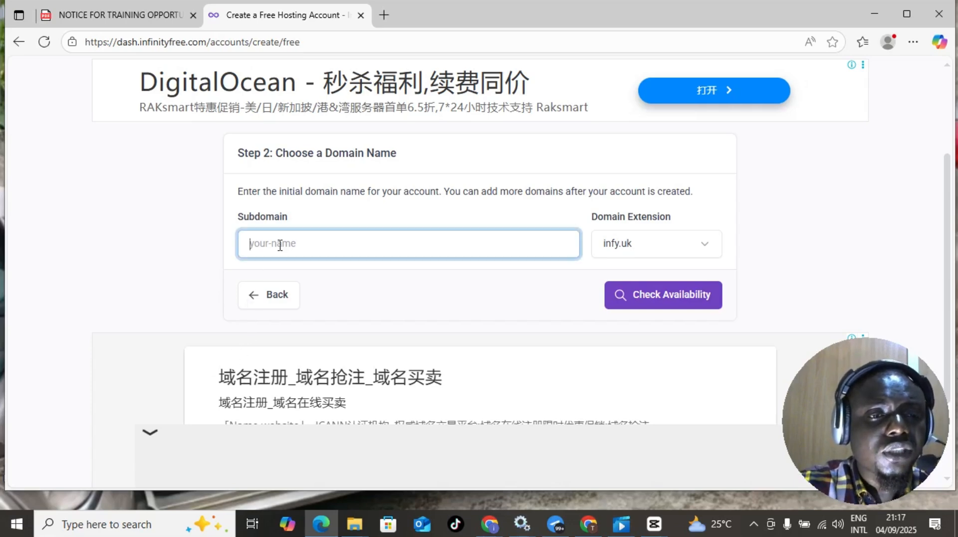
{"action": "type", "text": "emm"}
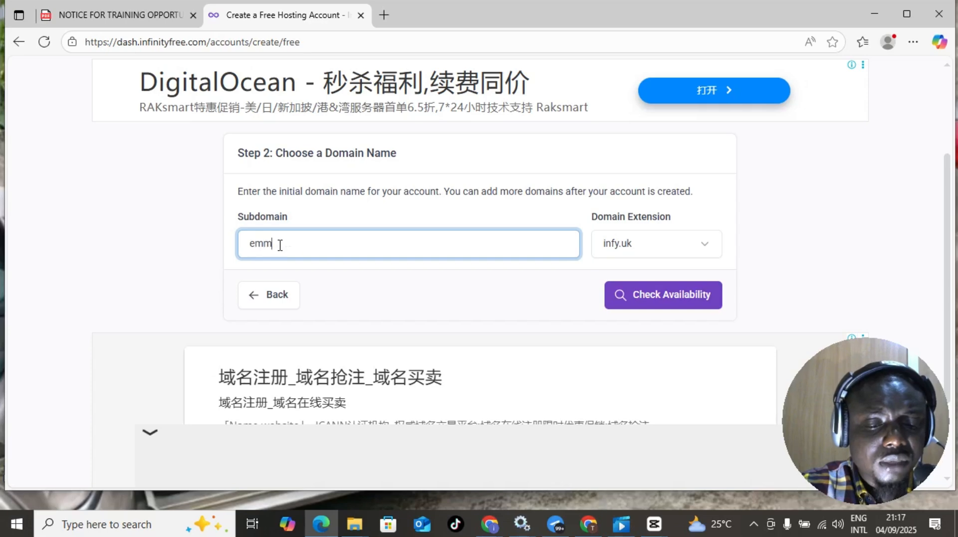
{"action": "type", "text": "yn"}
{"action": "type", "text": "t"}
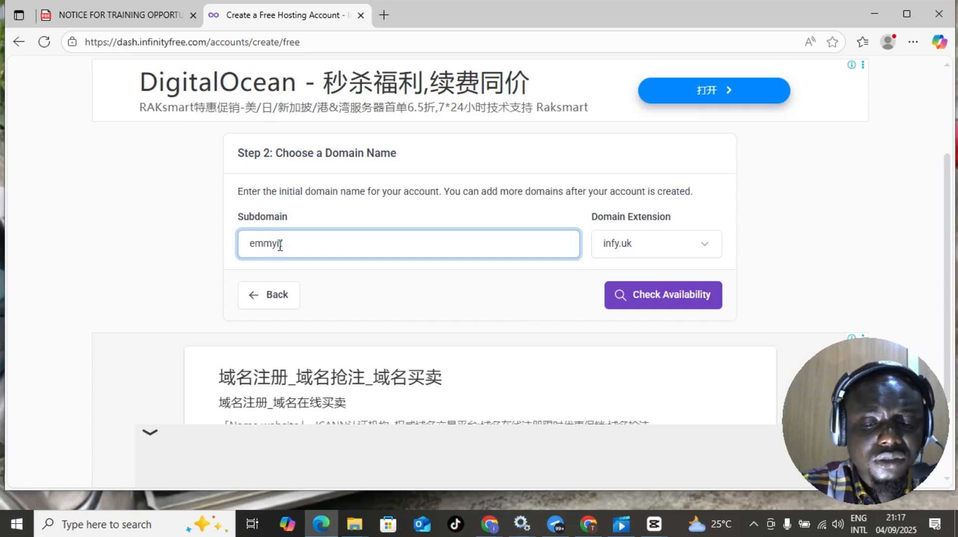
{"action": "type", "text": "solution"}
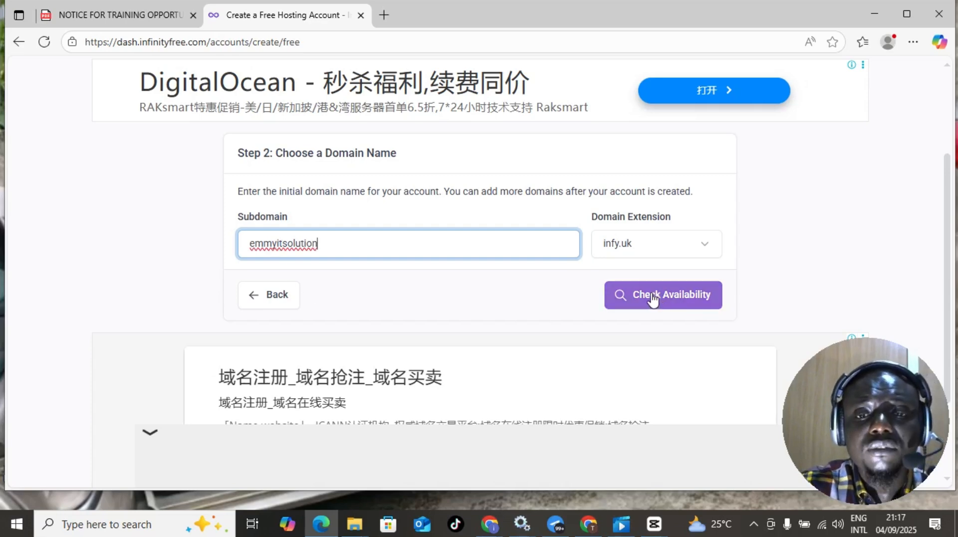
{"action": "left_click", "coordinate": [669, 304]}
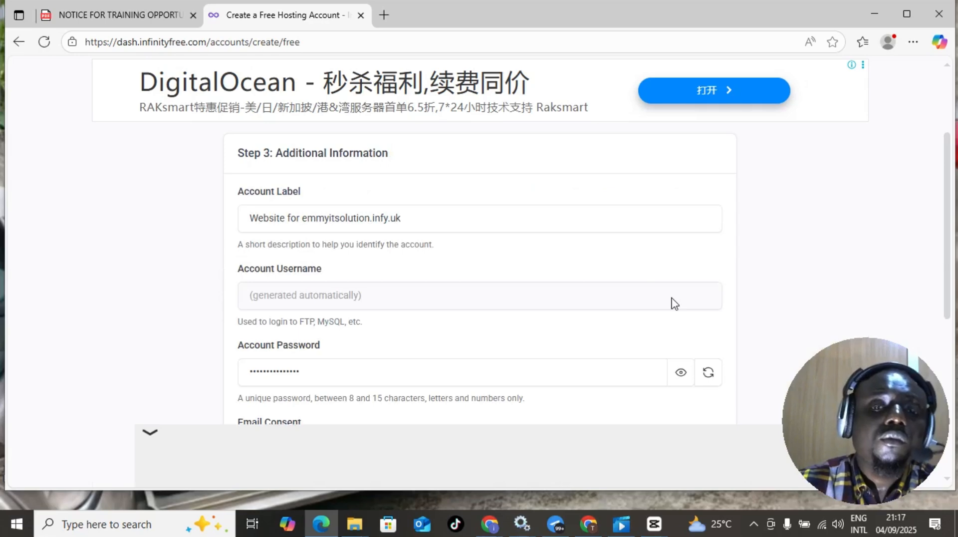
- Set the Email Consent dropdown to 'I Approve'
{"action": "scroll", "coordinate": [344, 252], "scroll_direction": "up", "scroll_amount": 3}
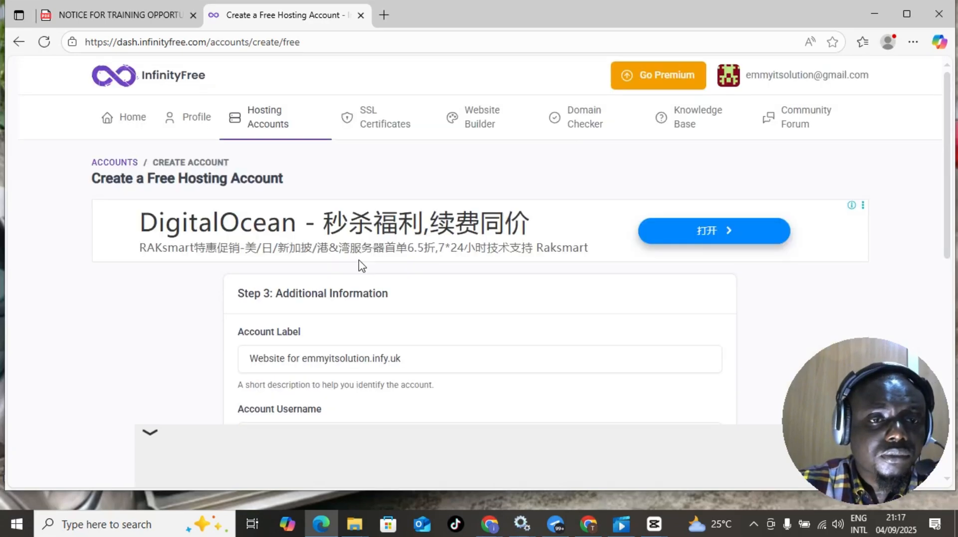
{"action": "scroll", "coordinate": [361, 269], "scroll_direction": "down", "scroll_amount": 4}
{"action": "scroll", "coordinate": [363, 279], "scroll_direction": "down", "scroll_amount": 4}
{"action": "scroll", "coordinate": [363, 282], "scroll_direction": "up", "scroll_amount": 7}
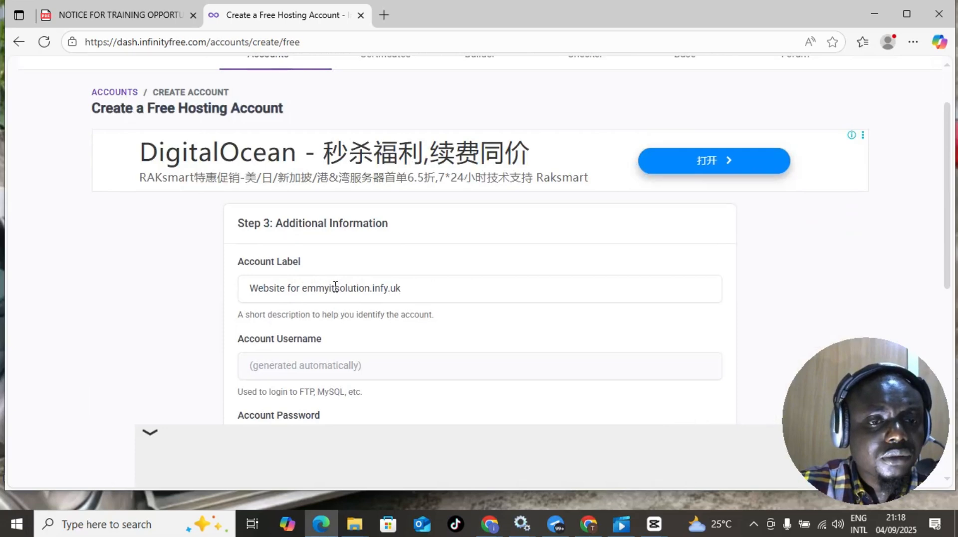
{"action": "scroll", "coordinate": [336, 286], "scroll_direction": "down", "scroll_amount": 1}
{"action": "scroll", "coordinate": [335, 287], "scroll_direction": "down", "scroll_amount": 1}
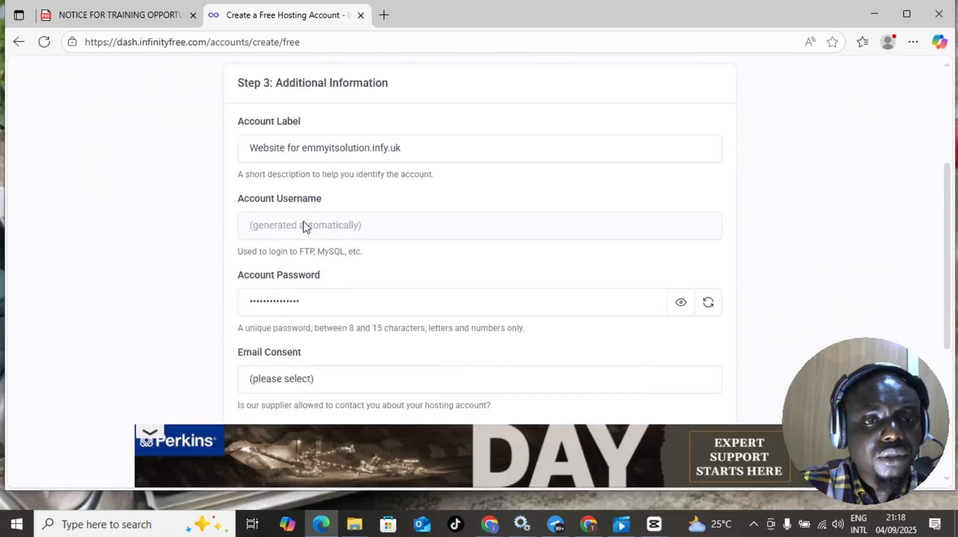
{"action": "scroll", "coordinate": [364, 270], "scroll_direction": "down", "scroll_amount": 2}
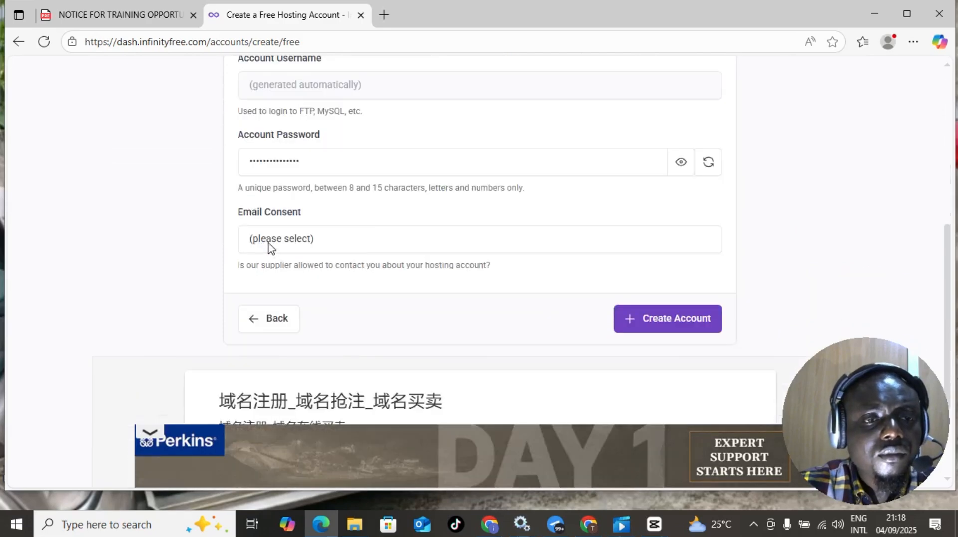
{"action": "left_click", "coordinate": [283, 240]}
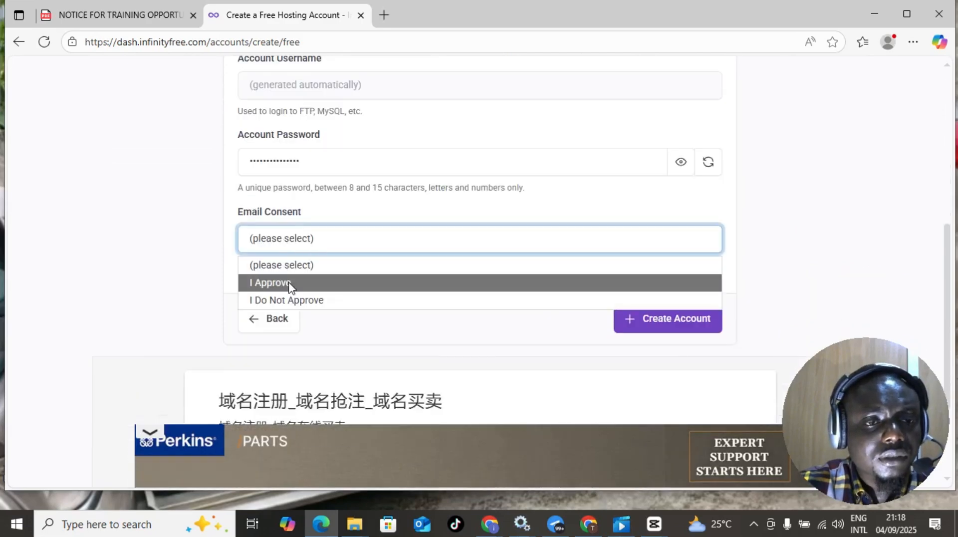
{"action": "left_click", "coordinate": [291, 265]}
{"action": "scroll", "coordinate": [291, 264], "scroll_direction": "up", "scroll_amount": 2}
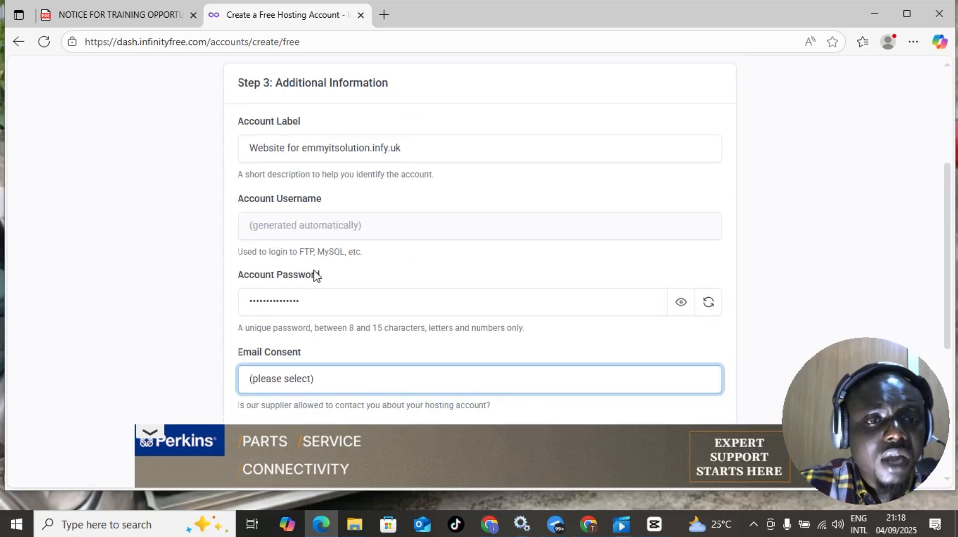
{"action": "scroll", "coordinate": [298, 355], "scroll_direction": "down", "scroll_amount": 1}
{"action": "left_click", "coordinate": [280, 316]}
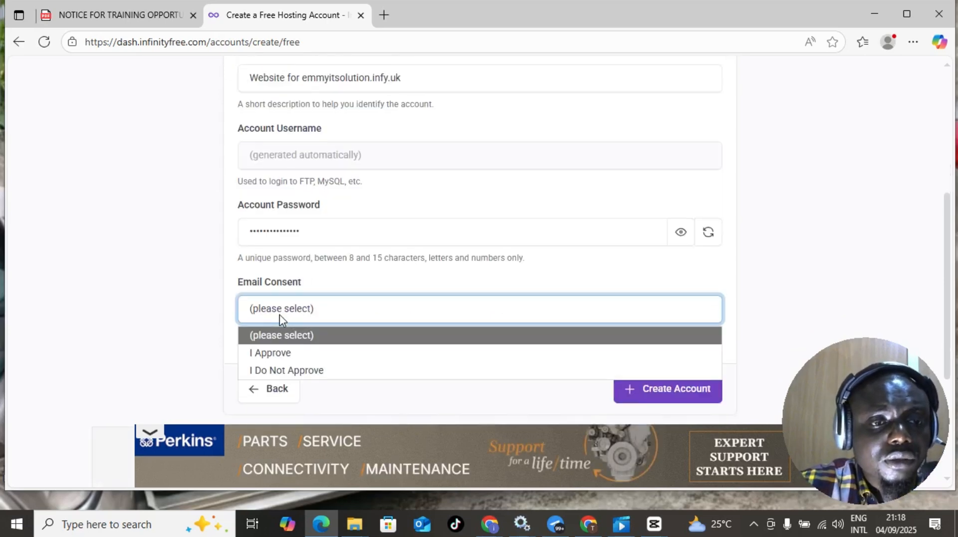
{"action": "left_click", "coordinate": [266, 354]}
- Create the free hosting account for emmyitsolution.infy.uk and close the bottom banner ad
{"action": "scroll", "coordinate": [309, 288], "scroll_direction": "up", "scroll_amount": 4}
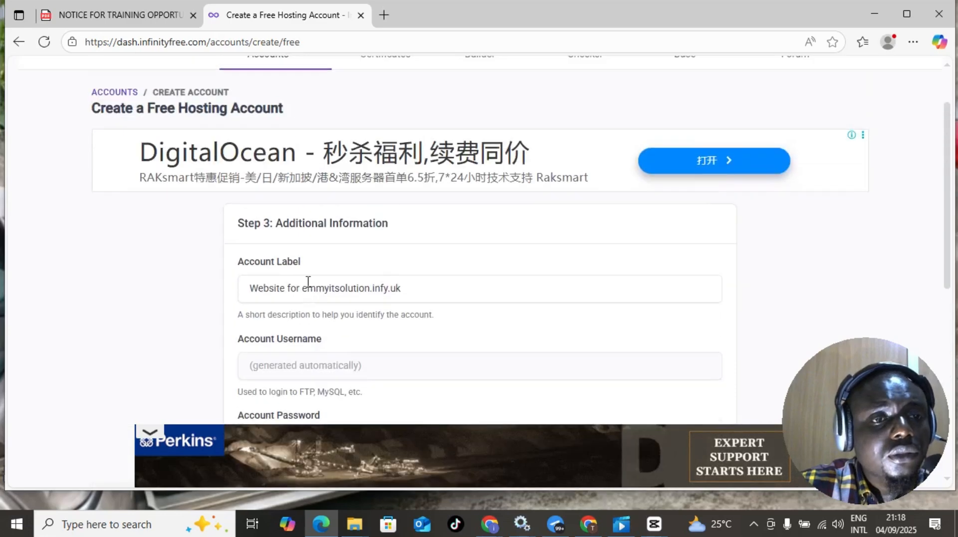
{"action": "scroll", "coordinate": [308, 285], "scroll_direction": "down", "scroll_amount": 5}
{"action": "left_click", "coordinate": [669, 256]}
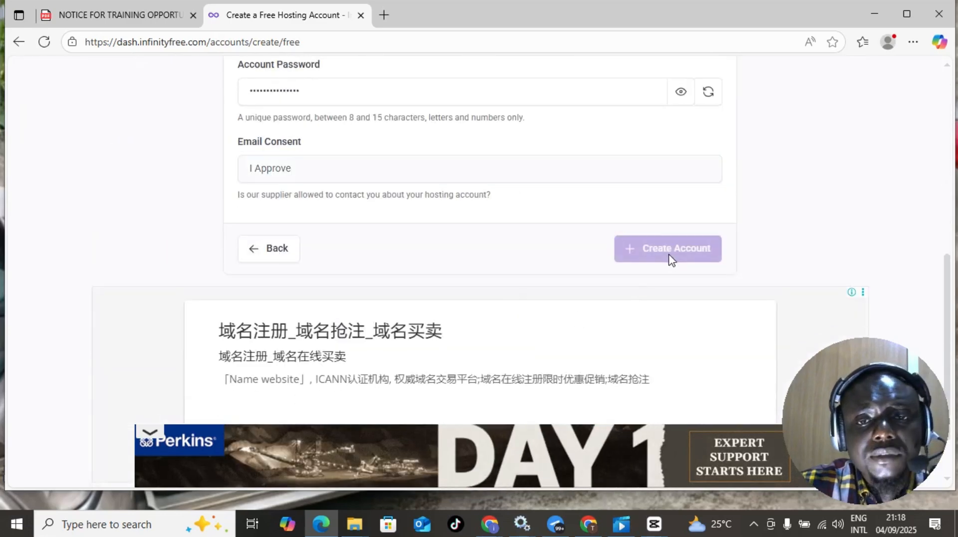
{"action": "scroll", "coordinate": [453, 237], "scroll_direction": "up", "scroll_amount": 3}
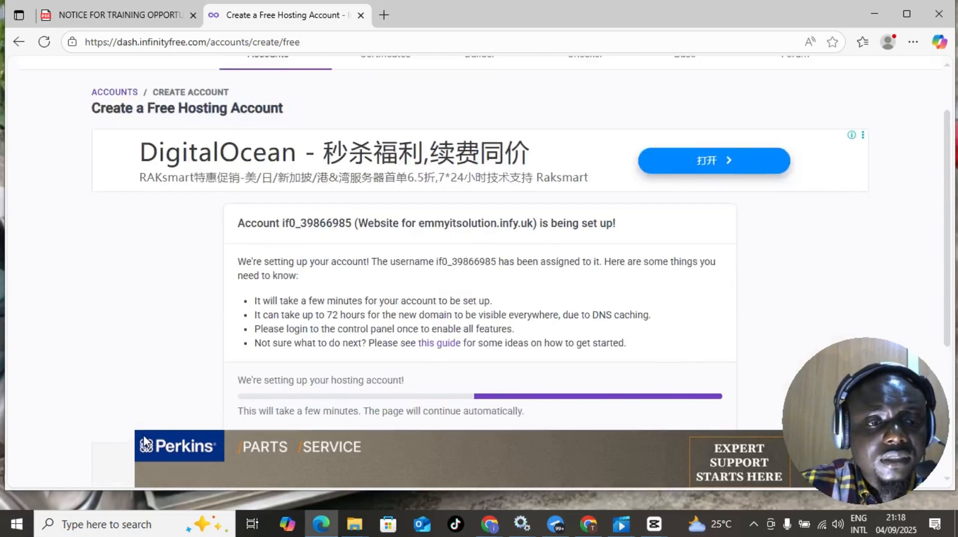
{"action": "left_click", "coordinate": [146, 433]}
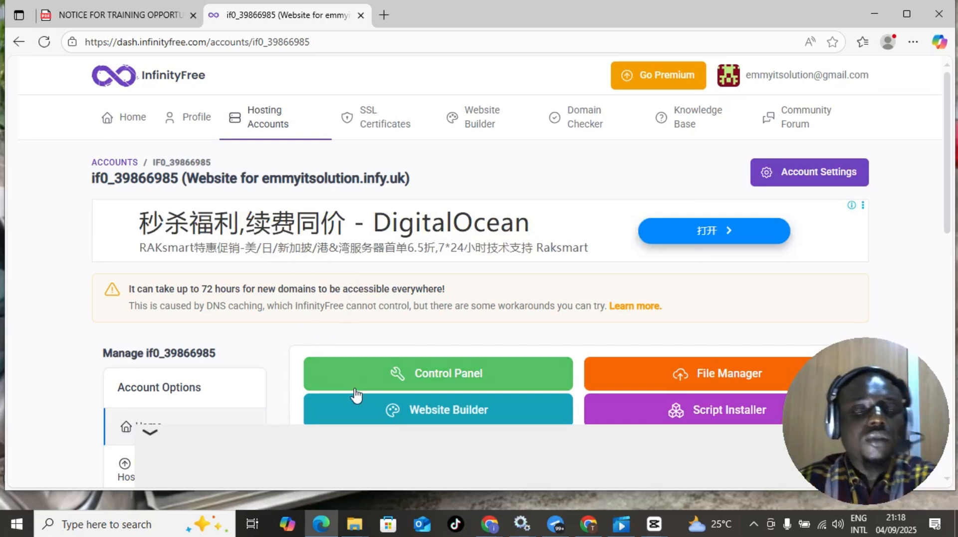
{"action": "scroll", "coordinate": [368, 212], "scroll_direction": "down", "scroll_amount": 3}
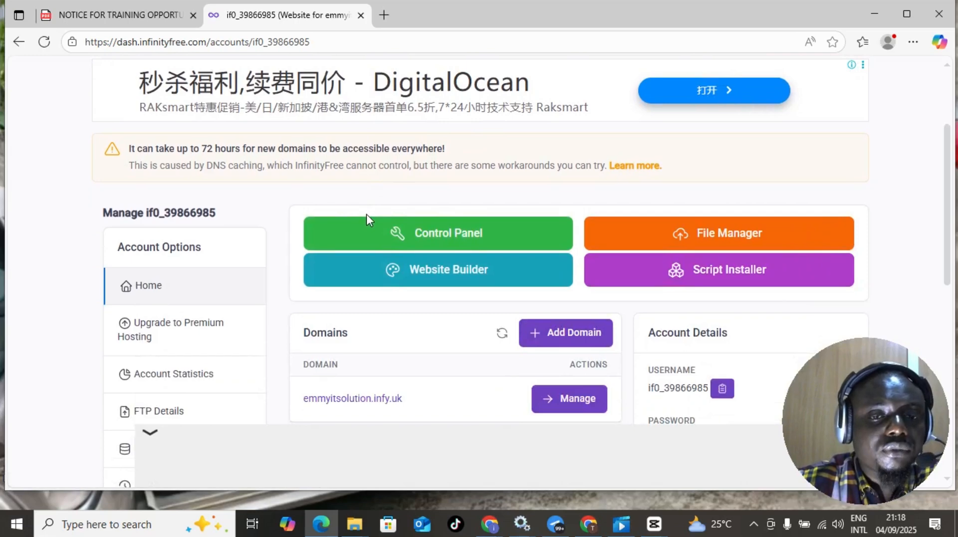
{"action": "scroll", "coordinate": [466, 190], "scroll_direction": "down", "scroll_amount": 5}
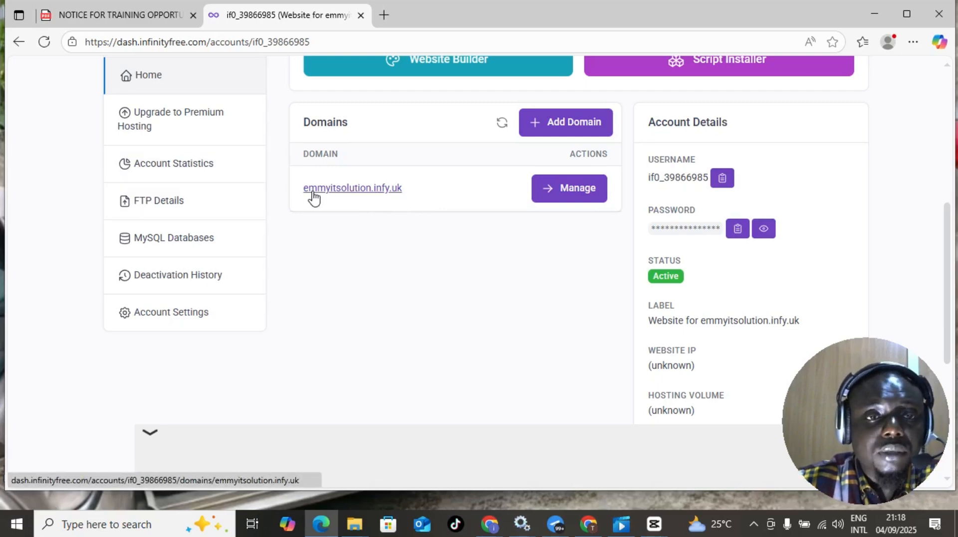
- Copy the domain emmyitsolution.infy.uk and load it in a new Edge tab
{"action": "left_click_drag", "start_coordinate": [300, 188], "coordinate": [429, 194]}
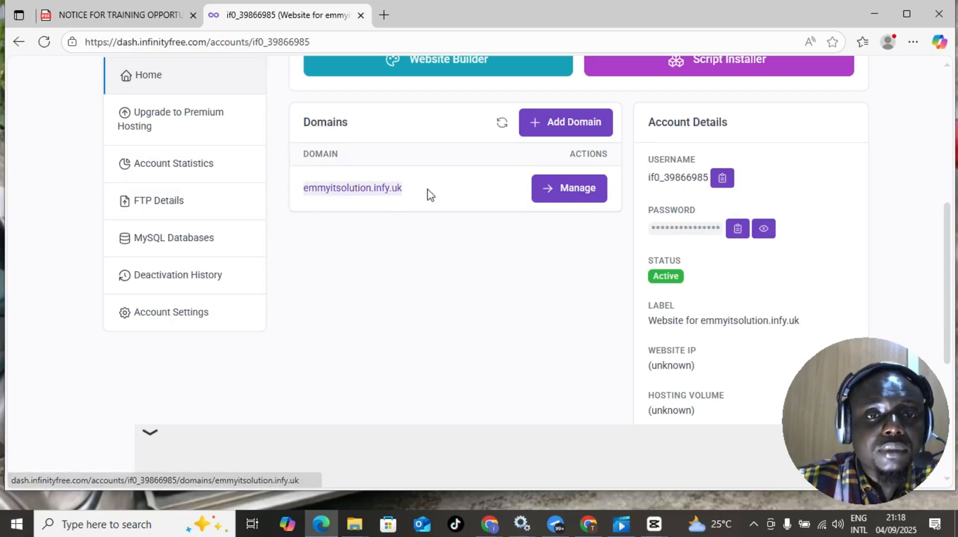
{"action": "right_click", "coordinate": [377, 188]}
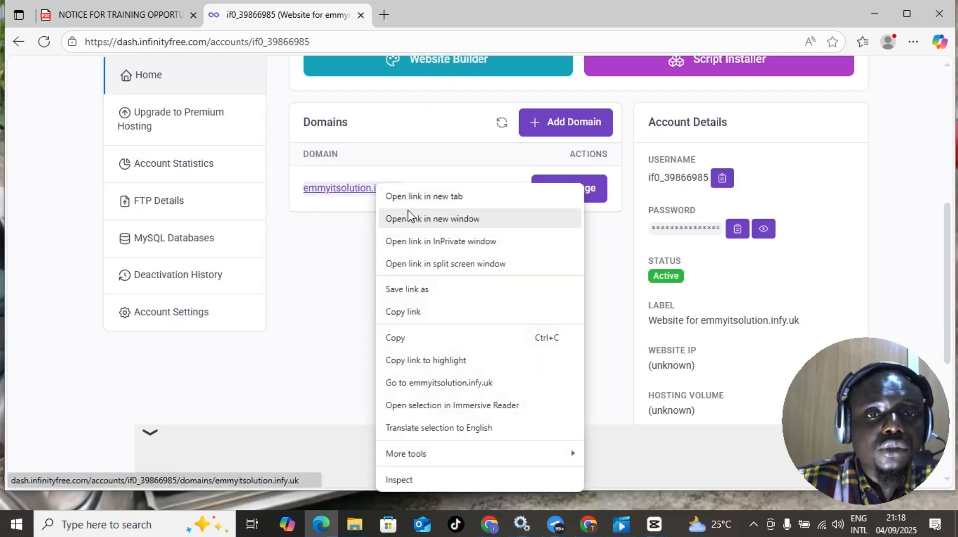
{"action": "left_click", "coordinate": [412, 337]}
{"action": "left_click", "coordinate": [384, 15]}
{"action": "left_click", "coordinate": [387, 40]}
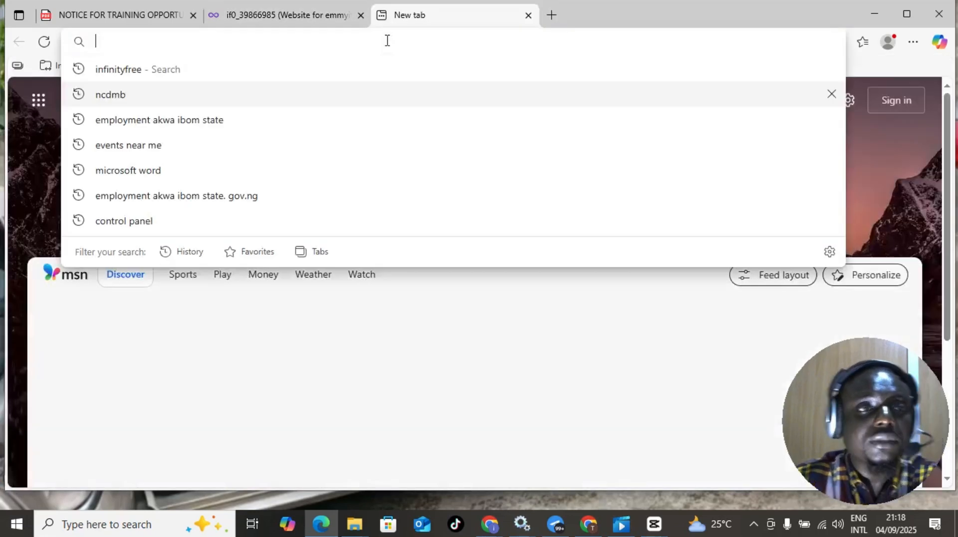
{"action": "key", "text": "ctrl+v"}
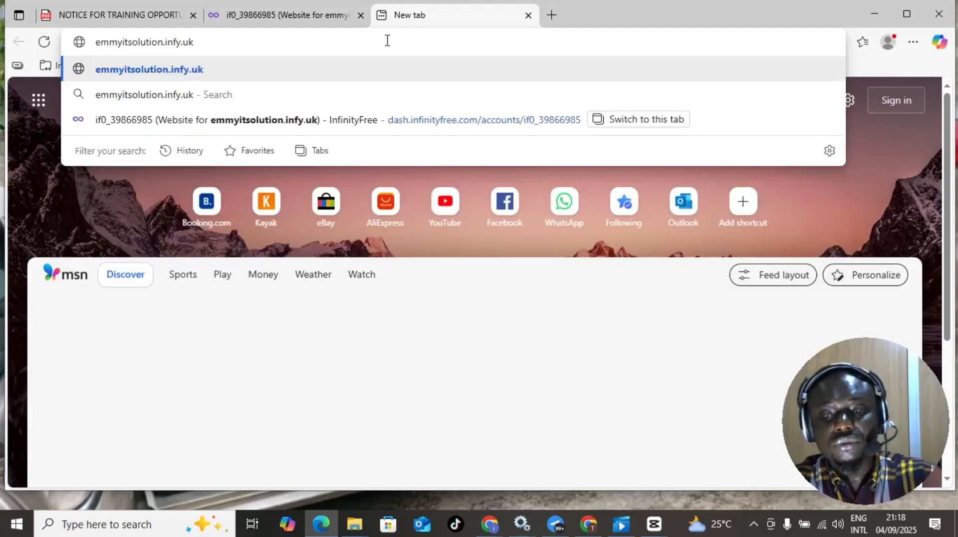
{"action": "key", "text": "Return"}
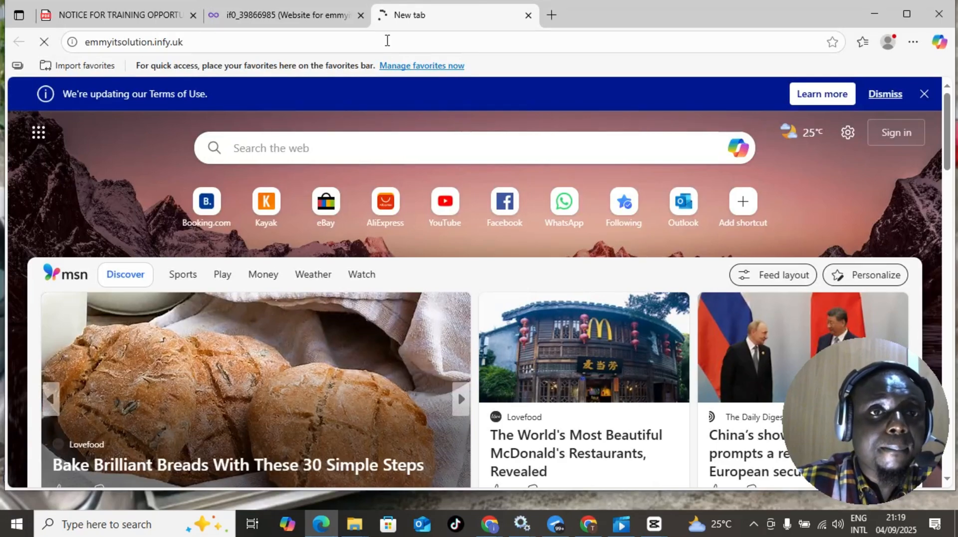
- Switch back to the InfinityFree dashboard tab and scroll to the Control Panel buttons
{"action": "left_click", "coordinate": [309, 15]}
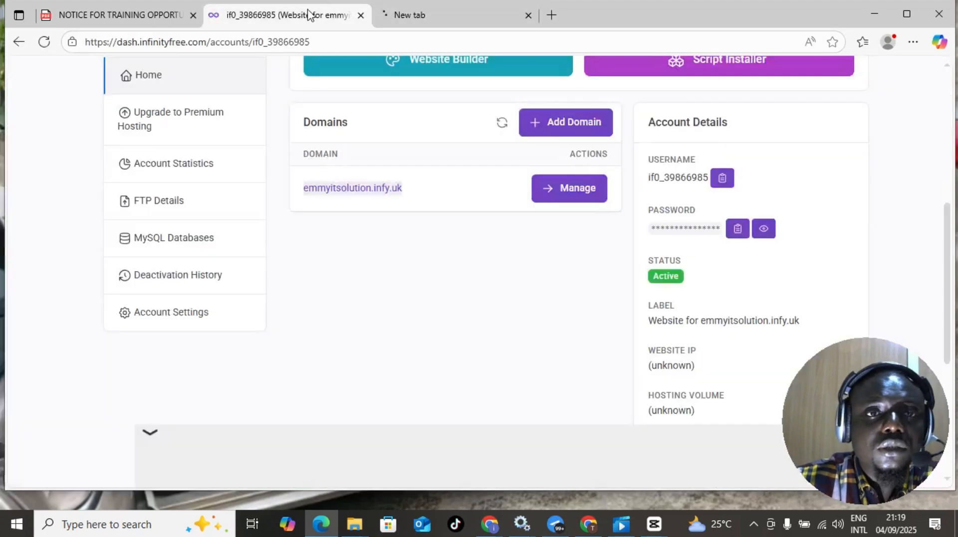
{"action": "scroll", "coordinate": [522, 352], "scroll_direction": "up", "scroll_amount": 4}
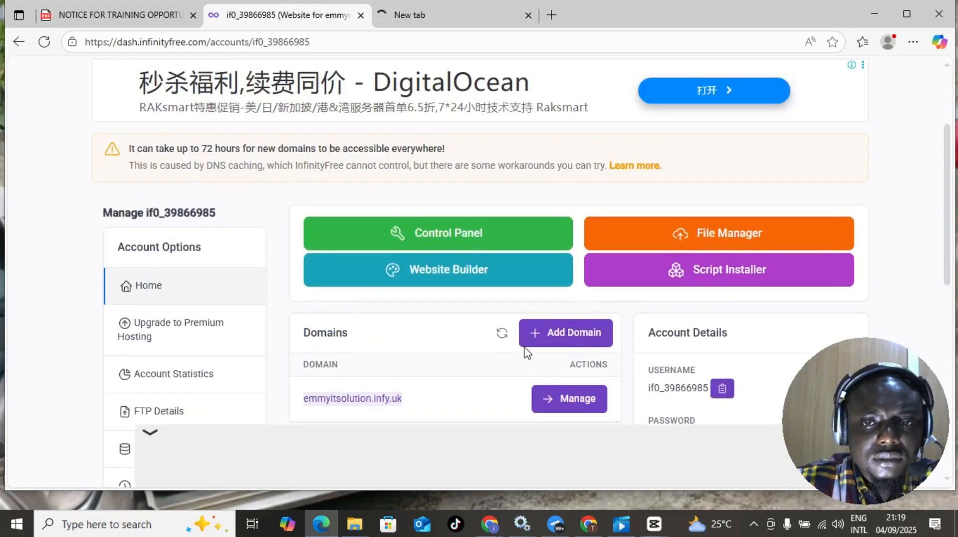
{"action": "scroll", "coordinate": [525, 352], "scroll_direction": "down", "scroll_amount": 2}
{"action": "scroll", "coordinate": [525, 353], "scroll_direction": "up", "scroll_amount": 5}
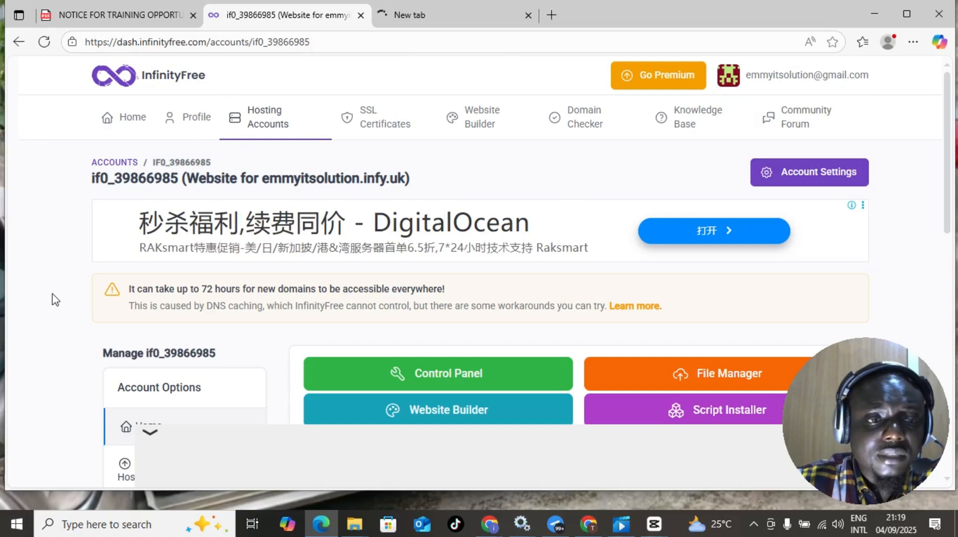
{"action": "scroll", "coordinate": [92, 272], "scroll_direction": "down", "scroll_amount": 2}
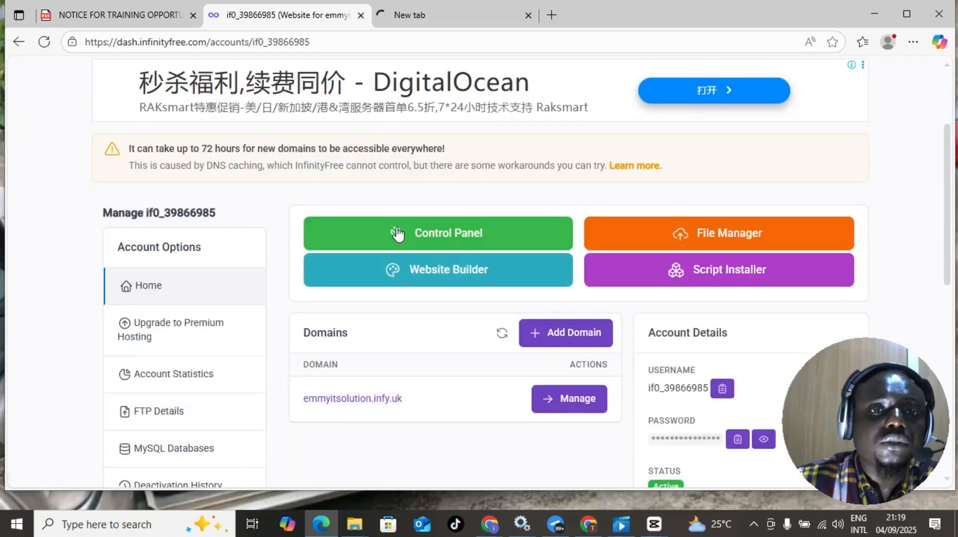
- Open the hosting control panel and approve the Important Notice about service e-mail alerts
{"action": "left_click", "coordinate": [430, 234]}
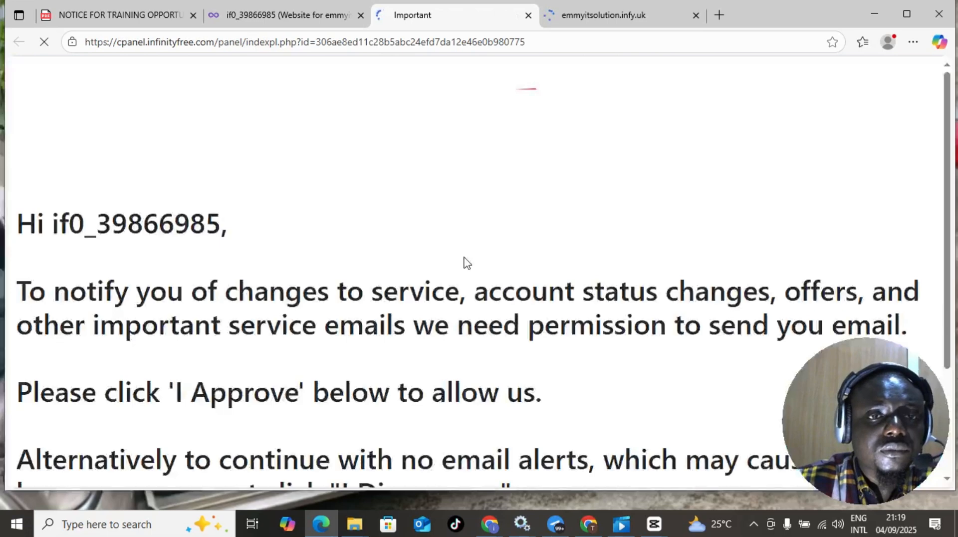
{"action": "scroll", "coordinate": [466, 262], "scroll_direction": "down", "scroll_amount": 3}
{"action": "scroll", "coordinate": [467, 262], "scroll_direction": "up", "scroll_amount": 3}
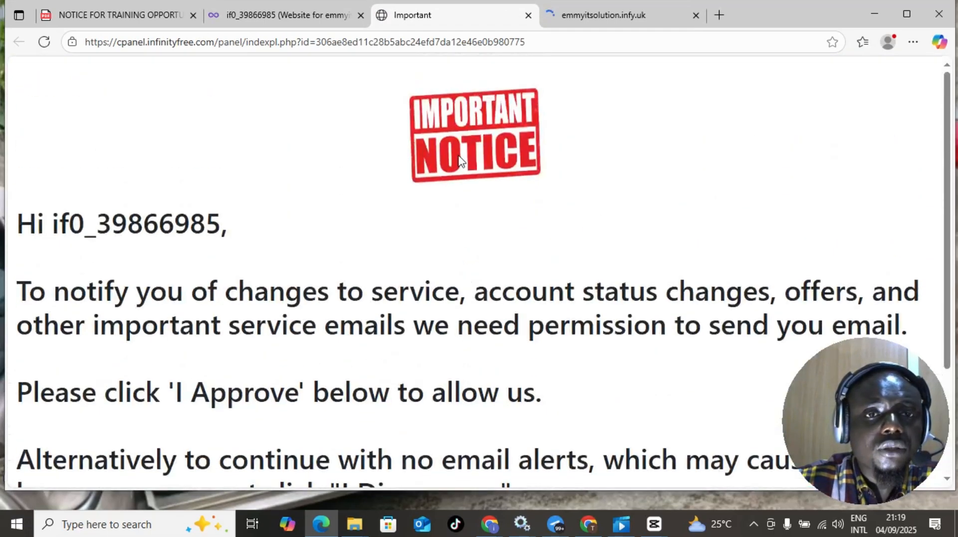
{"action": "scroll", "coordinate": [481, 142], "scroll_direction": "down", "scroll_amount": 1}
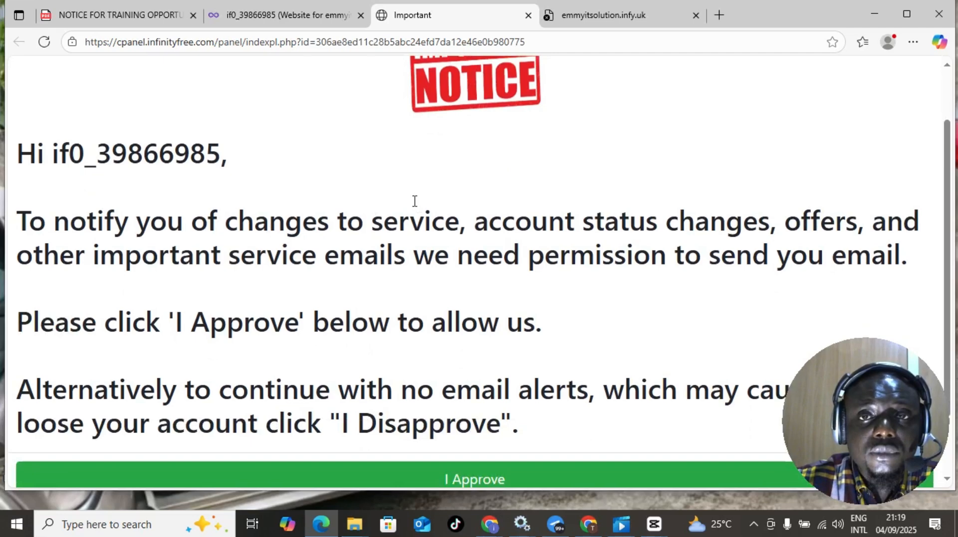
{"action": "scroll", "coordinate": [413, 204], "scroll_direction": "down", "scroll_amount": 1}
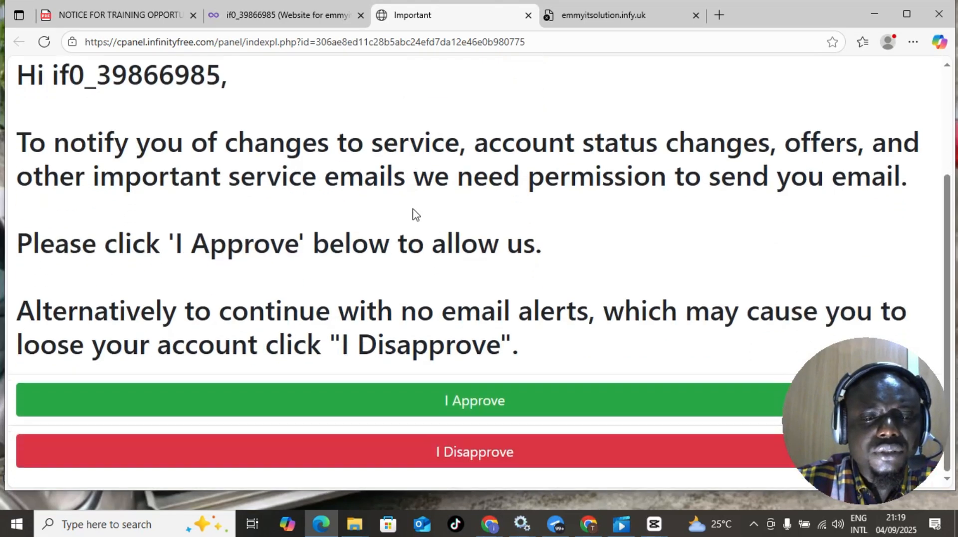
{"action": "left_click", "coordinate": [461, 404]}
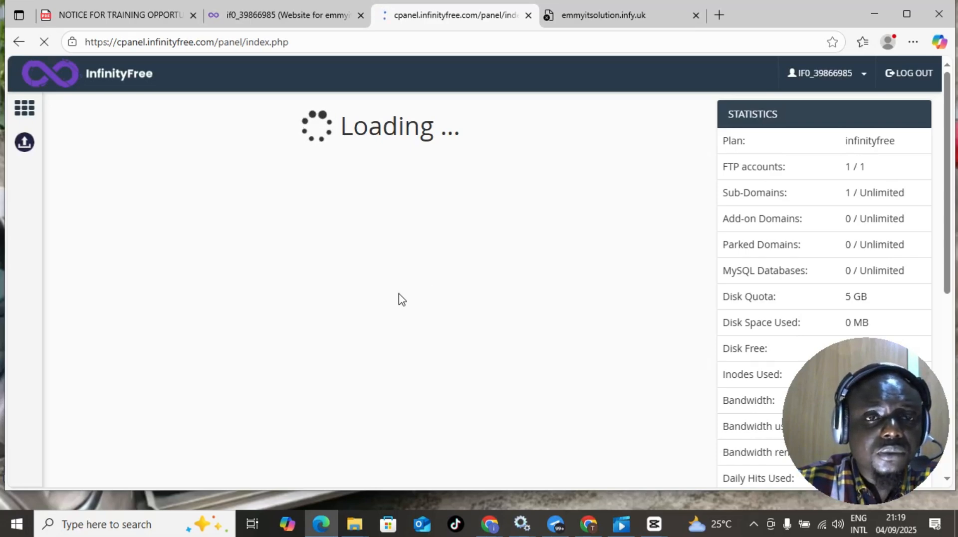
{"action": "scroll", "coordinate": [378, 289], "scroll_direction": "up", "scroll_amount": 4}
{"action": "scroll", "coordinate": [377, 288], "scroll_direction": "up", "scroll_amount": 2}
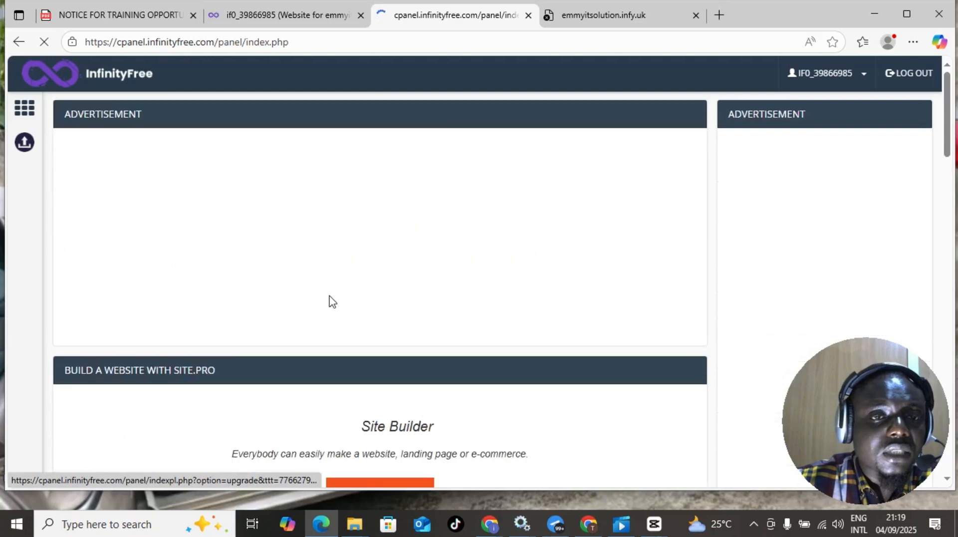
{"action": "scroll", "coordinate": [502, 294], "scroll_direction": "down", "scroll_amount": 4}
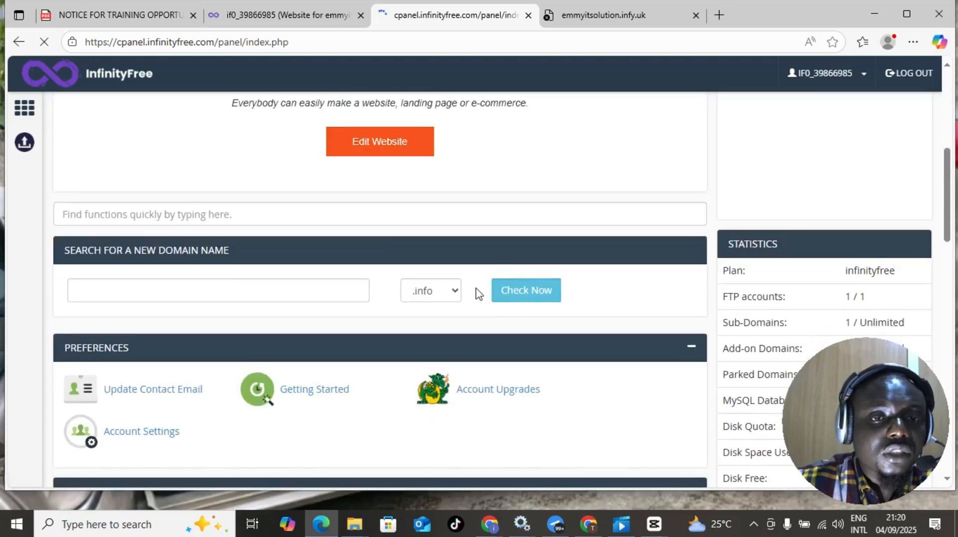
{"action": "scroll", "coordinate": [393, 249], "scroll_direction": "down", "scroll_amount": 9}
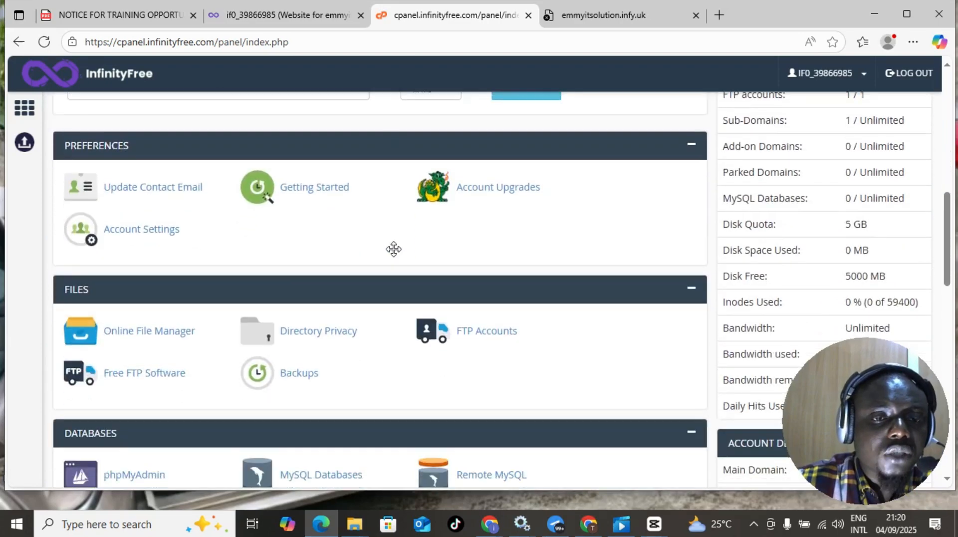
{"action": "scroll", "coordinate": [394, 249], "scroll_direction": "down", "scroll_amount": 8}
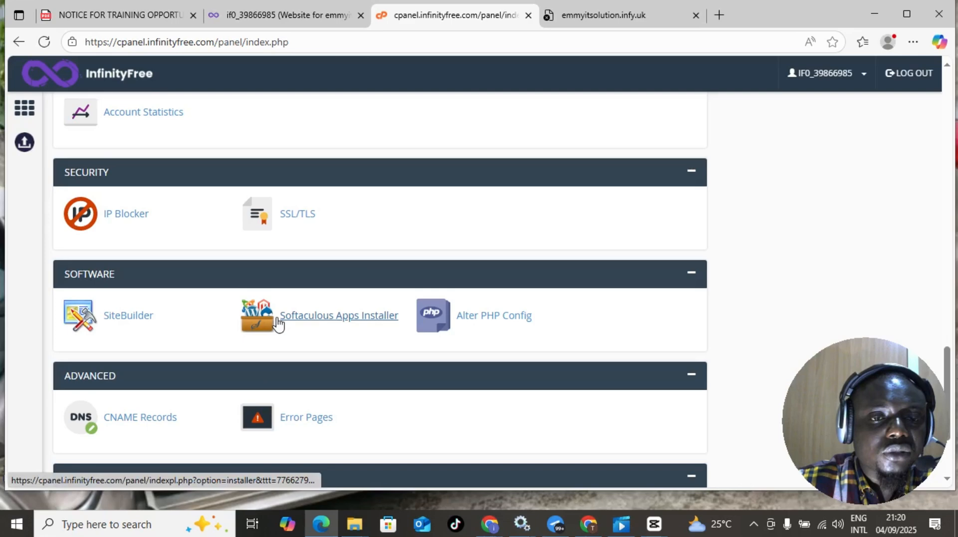
- Open the Softaculous Apps Installer and start a WordPress install from Top Scripts
{"action": "left_click", "coordinate": [368, 321]}
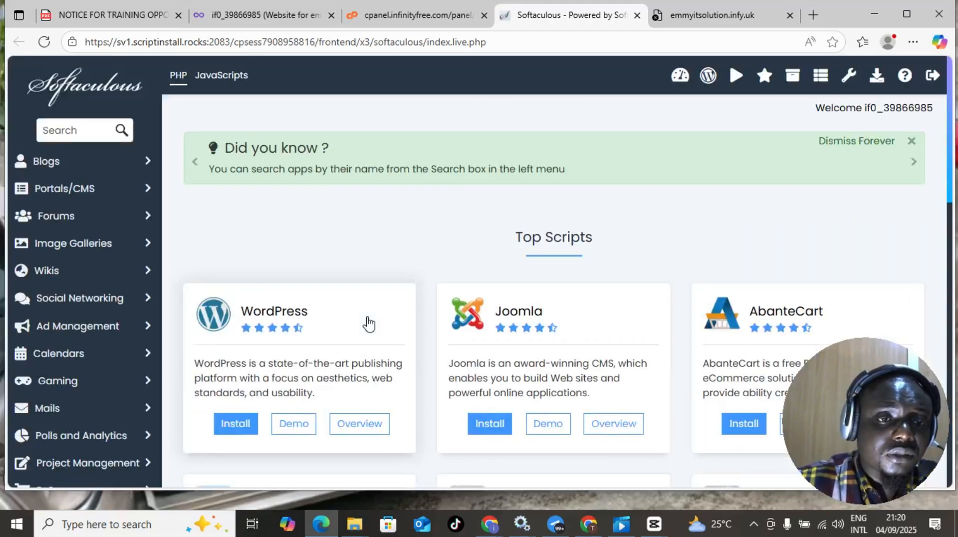
{"action": "scroll", "coordinate": [631, 344], "scroll_direction": "down", "scroll_amount": 3}
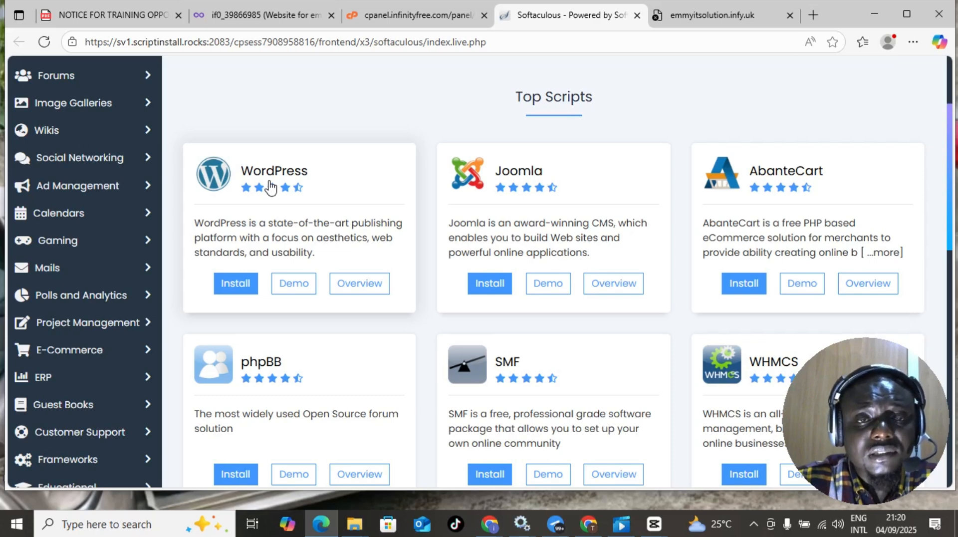
{"action": "left_click", "coordinate": [233, 287]}
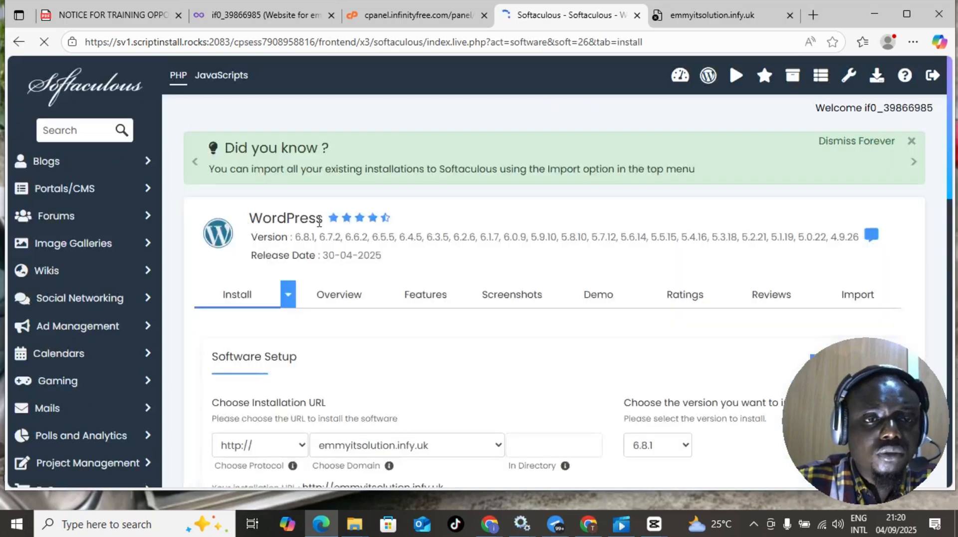
- Scroll down to the Software Setup section of the WordPress install form
{"action": "scroll", "coordinate": [241, 258], "scroll_direction": "down", "scroll_amount": 1}
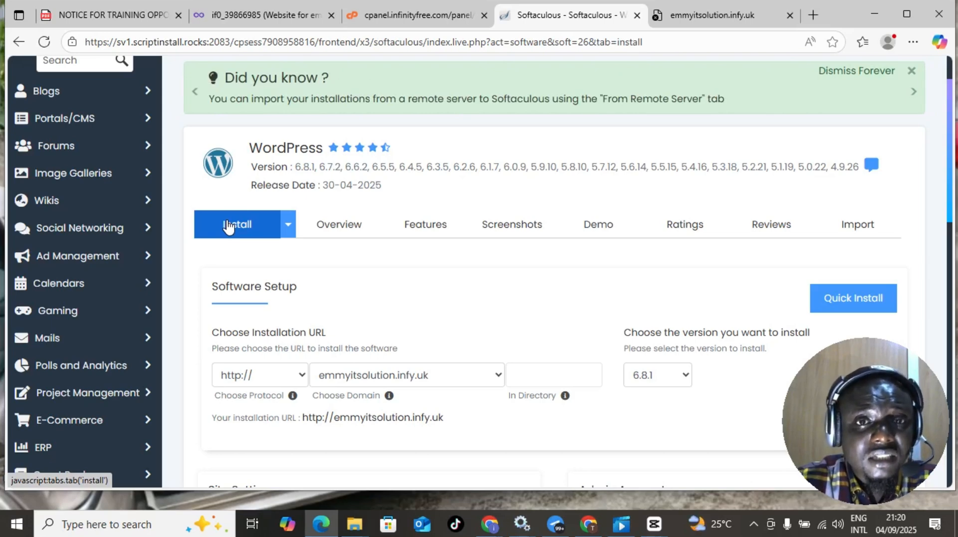
{"action": "left_click", "coordinate": [713, 15]}
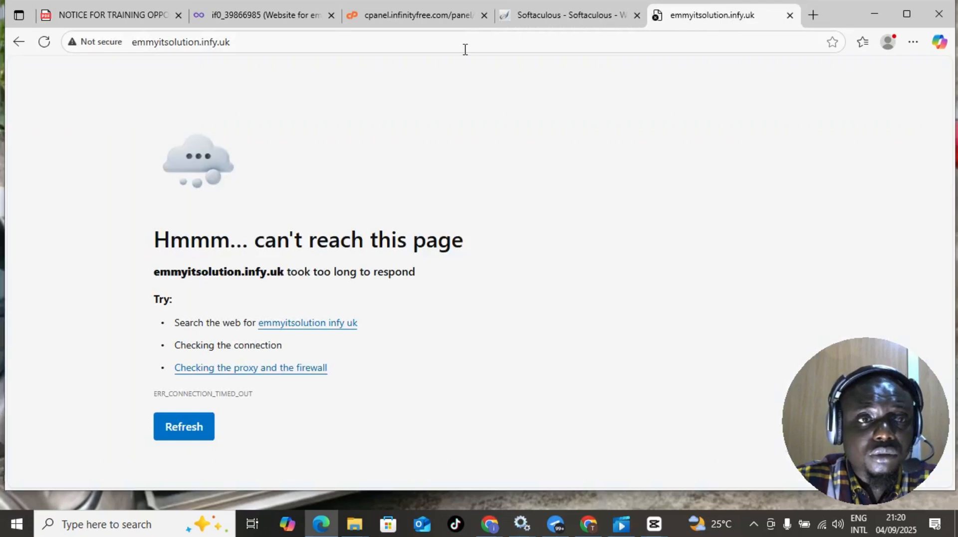
{"action": "left_click", "coordinate": [258, 17]}
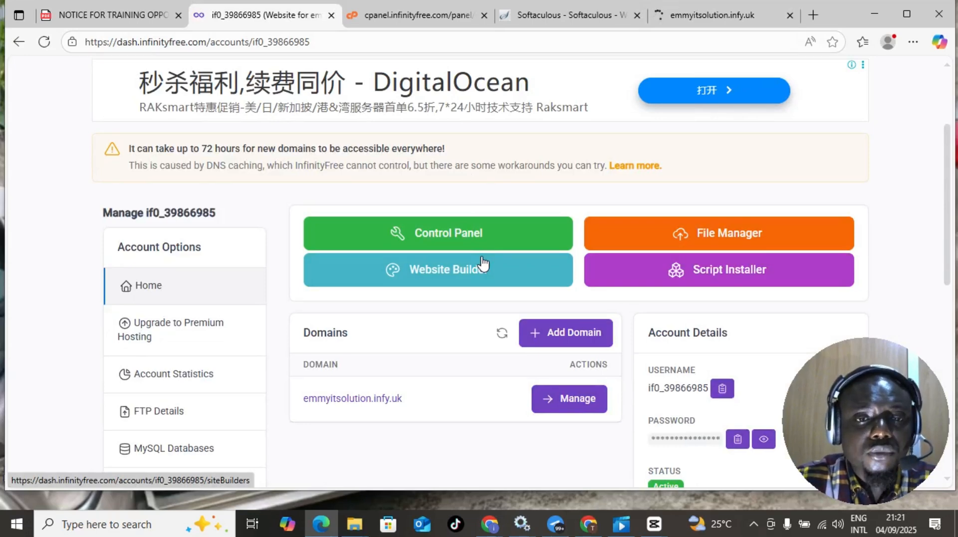
{"action": "left_click", "coordinate": [543, 20]}
{"action": "scroll", "coordinate": [417, 290], "scroll_direction": "down", "scroll_amount": 4}
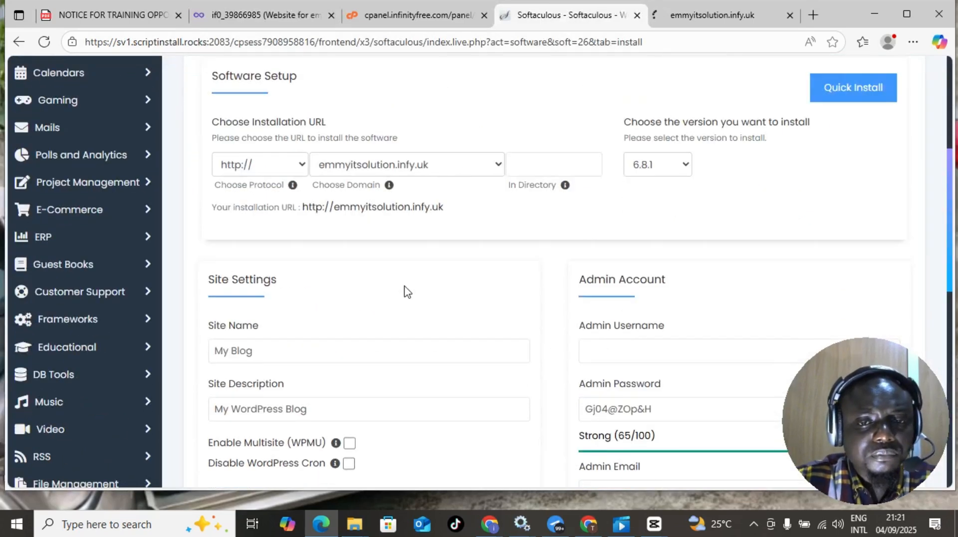
- Replace the default 'My Blog' site name with 'emmyit'
{"action": "scroll", "coordinate": [394, 295], "scroll_direction": "down", "scroll_amount": 1}
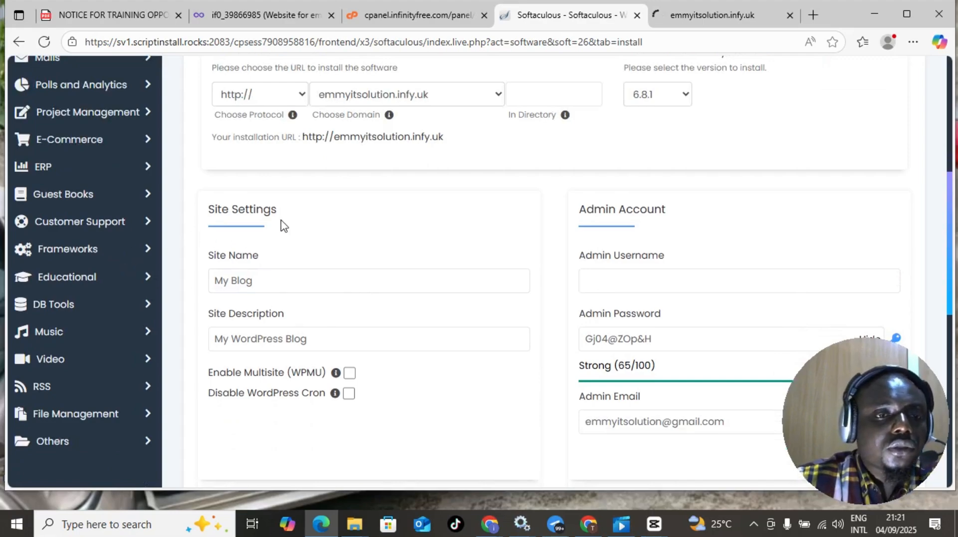
{"action": "scroll", "coordinate": [299, 227], "scroll_direction": "up", "scroll_amount": 4}
{"action": "scroll", "coordinate": [312, 231], "scroll_direction": "up", "scroll_amount": 1}
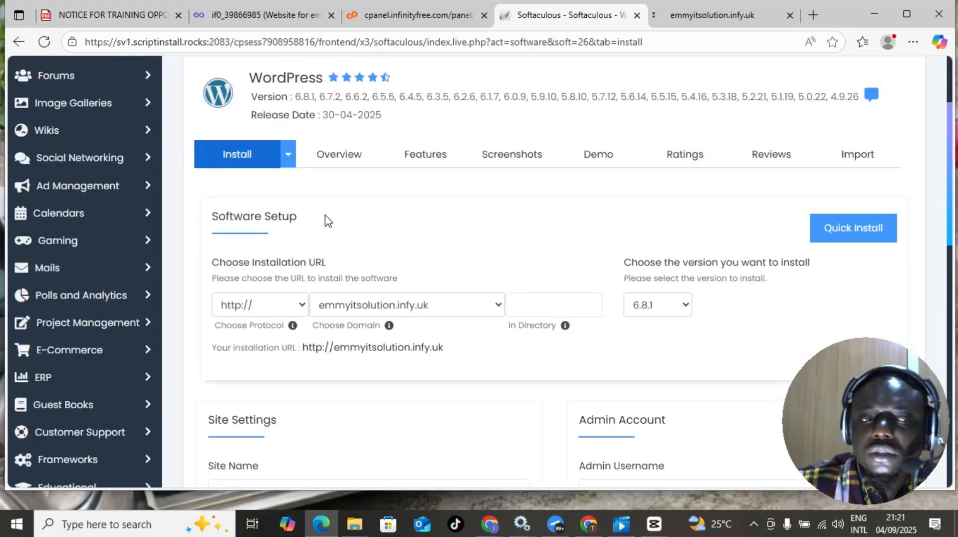
{"action": "scroll", "coordinate": [328, 221], "scroll_direction": "down", "scroll_amount": 7}
{"action": "scroll", "coordinate": [413, 214], "scroll_direction": "up", "scroll_amount": 2}
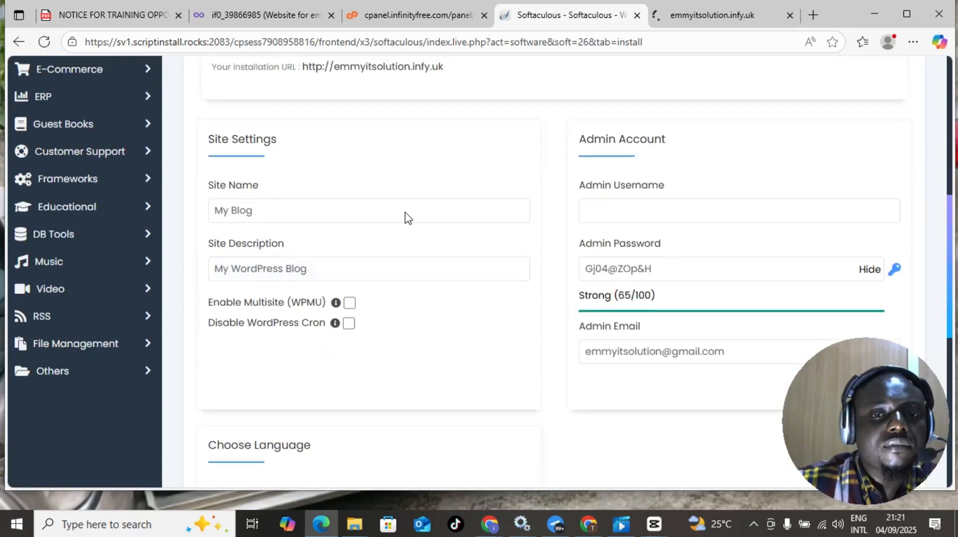
{"action": "left_click", "coordinate": [399, 212]}
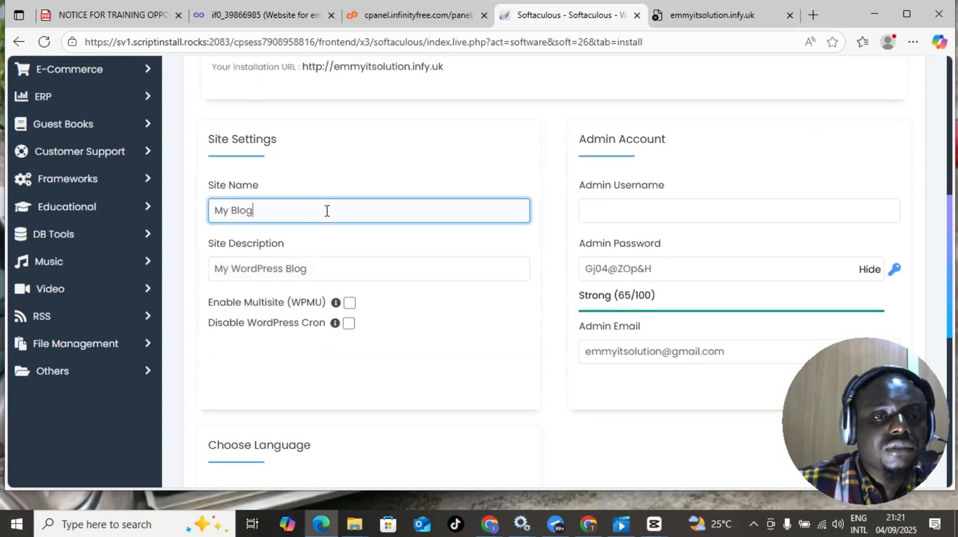
{"action": "left_click_drag", "start_coordinate": [324, 210], "coordinate": [216, 210]}
{"action": "type", "text": "ekm"}
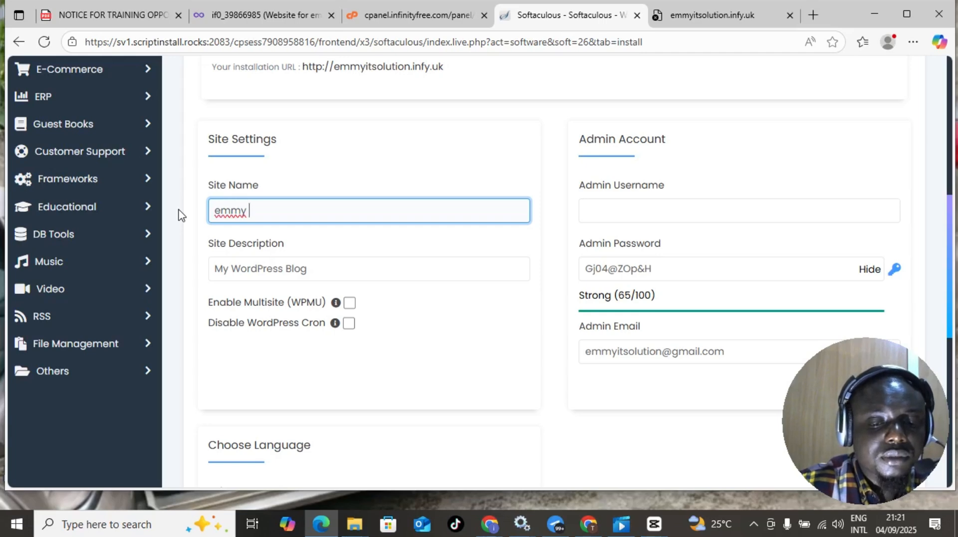
{"action": "key", "text": "BackSpace"}
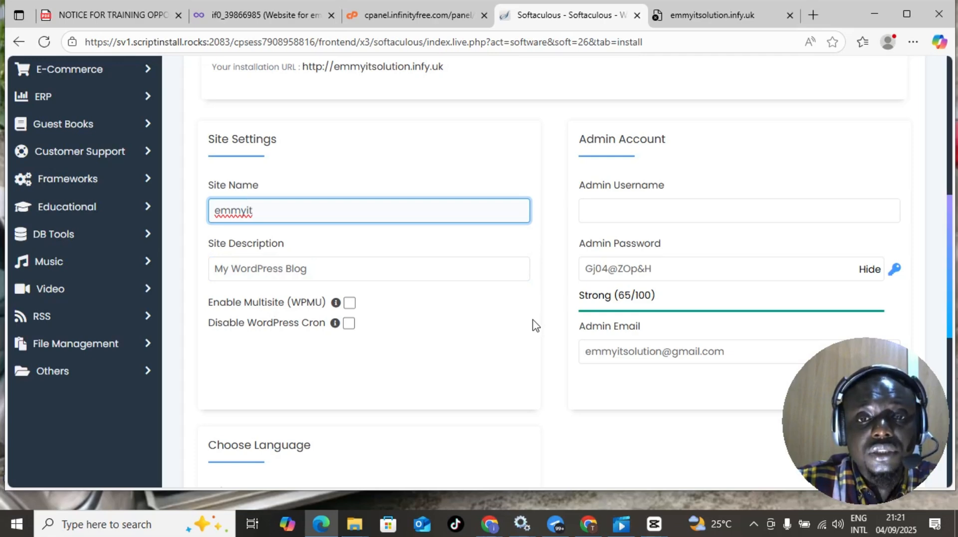
- Enter the admin username and copy the generated admin password
{"action": "scroll", "coordinate": [569, 295], "scroll_direction": "up", "scroll_amount": 1}
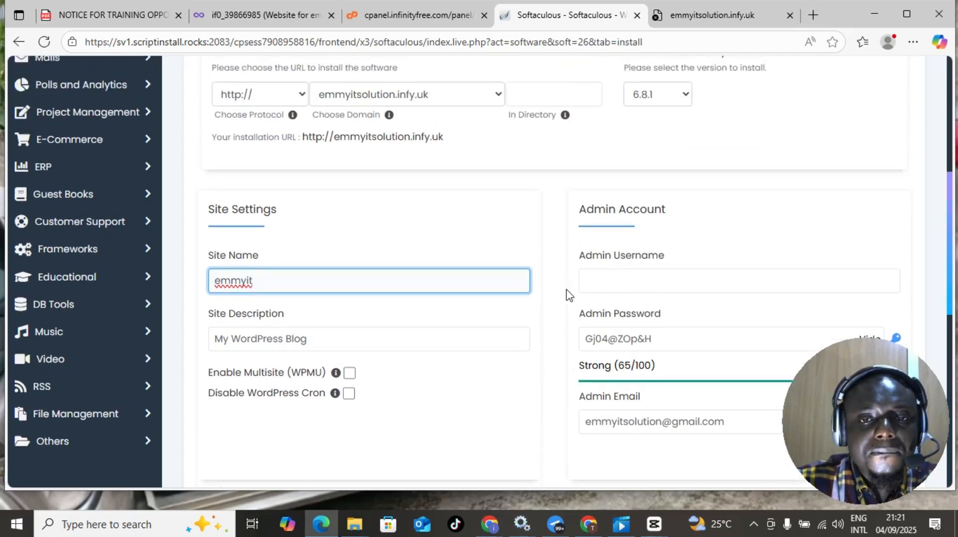
{"action": "scroll", "coordinate": [569, 295], "scroll_direction": "down", "scroll_amount": 2}
{"action": "scroll", "coordinate": [568, 280], "scroll_direction": "up", "scroll_amount": 1}
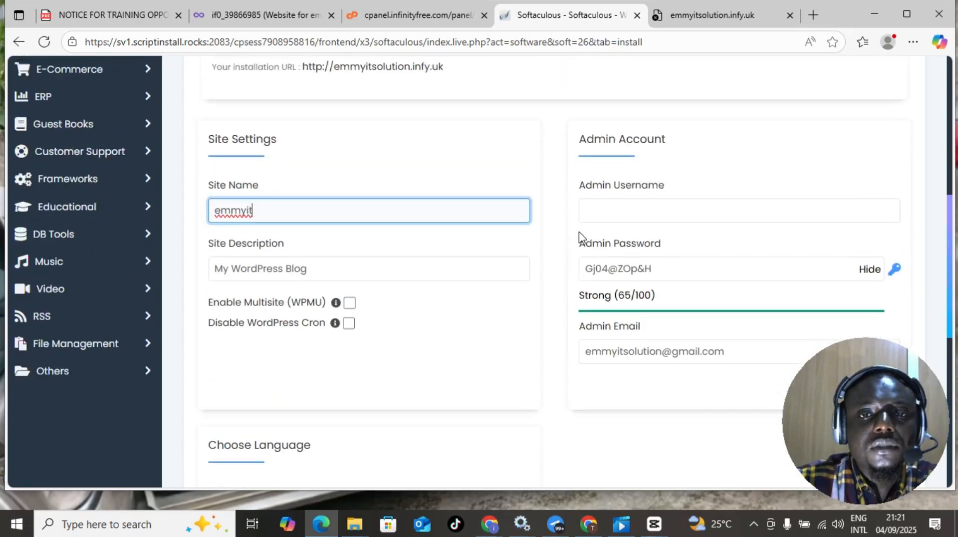
{"action": "left_click", "coordinate": [612, 212]}
{"action": "left_click", "coordinate": [612, 212]}
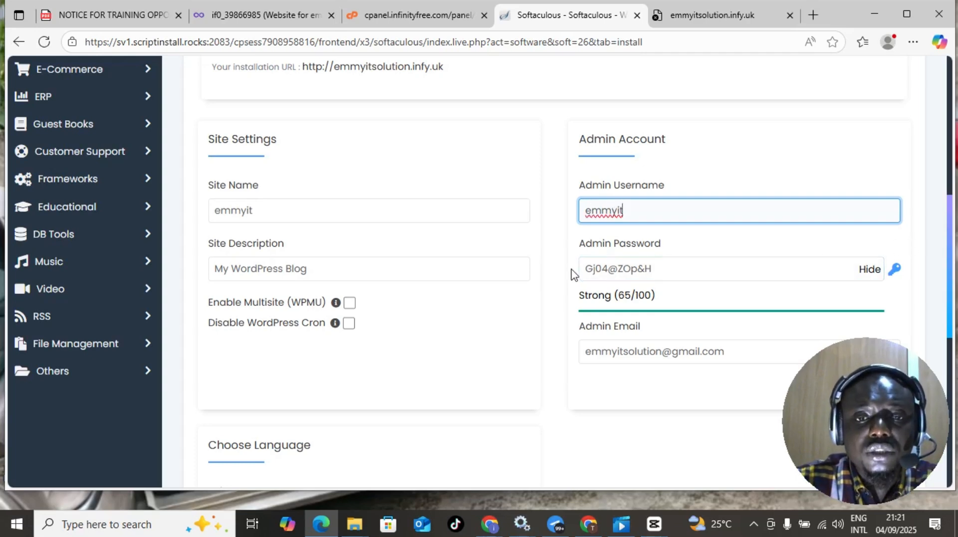
{"action": "left_click_drag", "start_coordinate": [586, 270], "coordinate": [660, 267]}
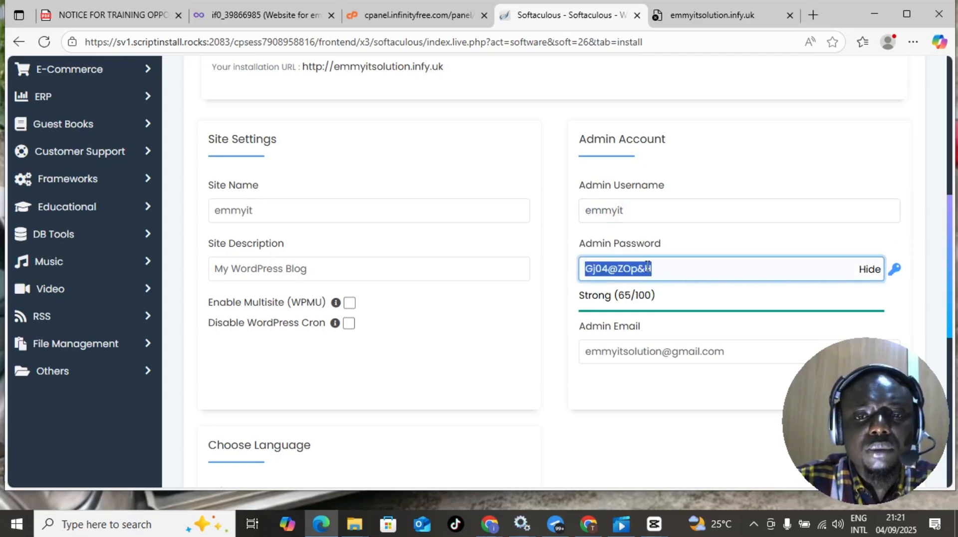
{"action": "right_click", "coordinate": [647, 267]}
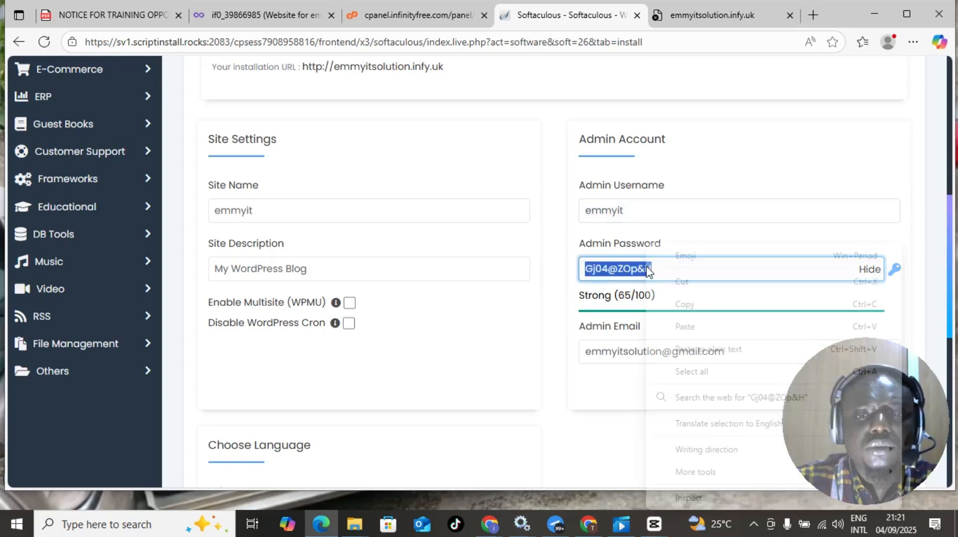
{"action": "left_click", "coordinate": [682, 304]}
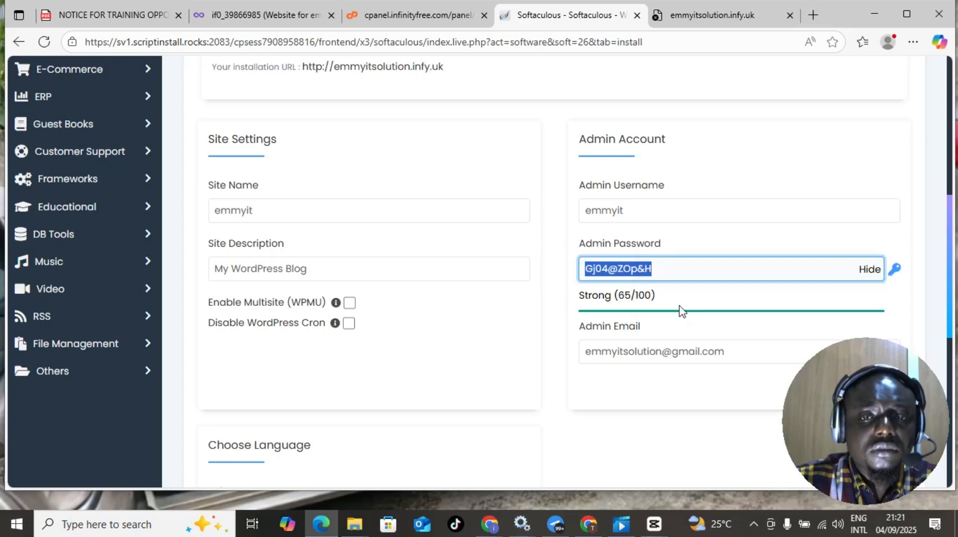
{"action": "scroll", "coordinate": [579, 273], "scroll_direction": "down", "scroll_amount": 3}
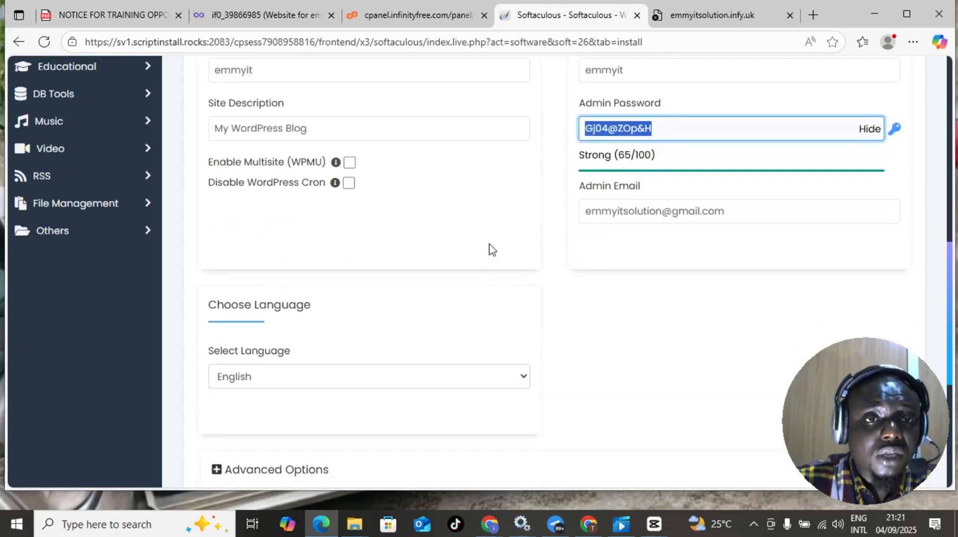
{"action": "scroll", "coordinate": [473, 249], "scroll_direction": "up", "scroll_amount": 4}
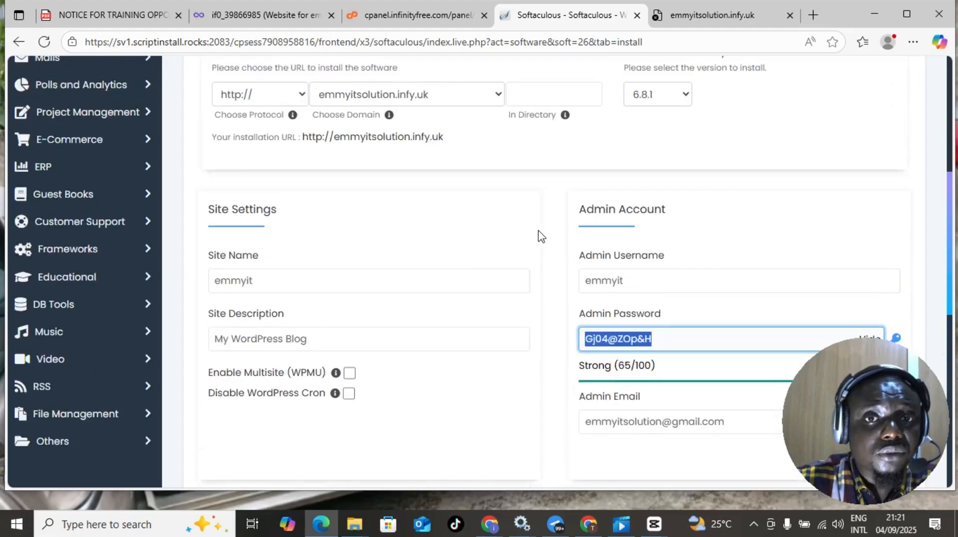
{"action": "scroll", "coordinate": [469, 242], "scroll_direction": "down", "scroll_amount": 10}
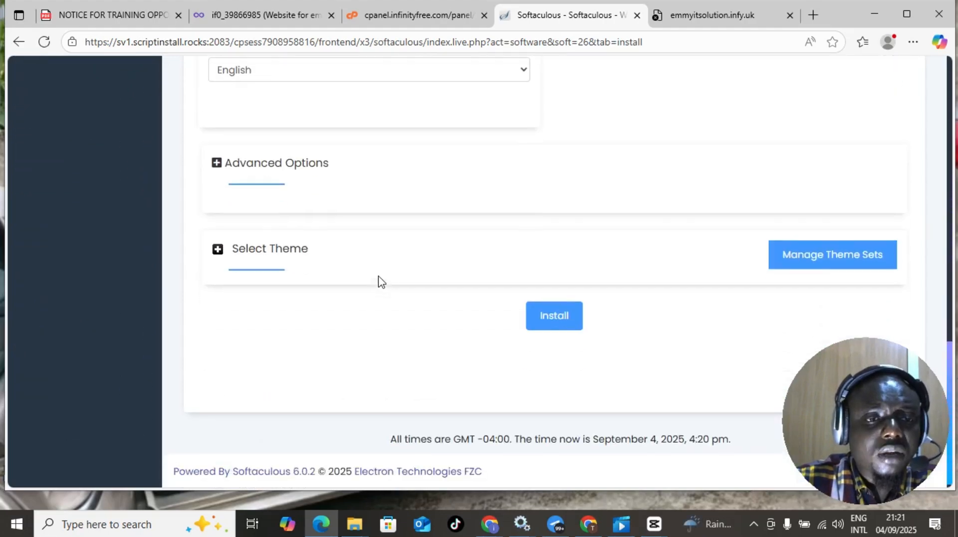
{"action": "scroll", "coordinate": [399, 307], "scroll_direction": "up", "scroll_amount": 5}
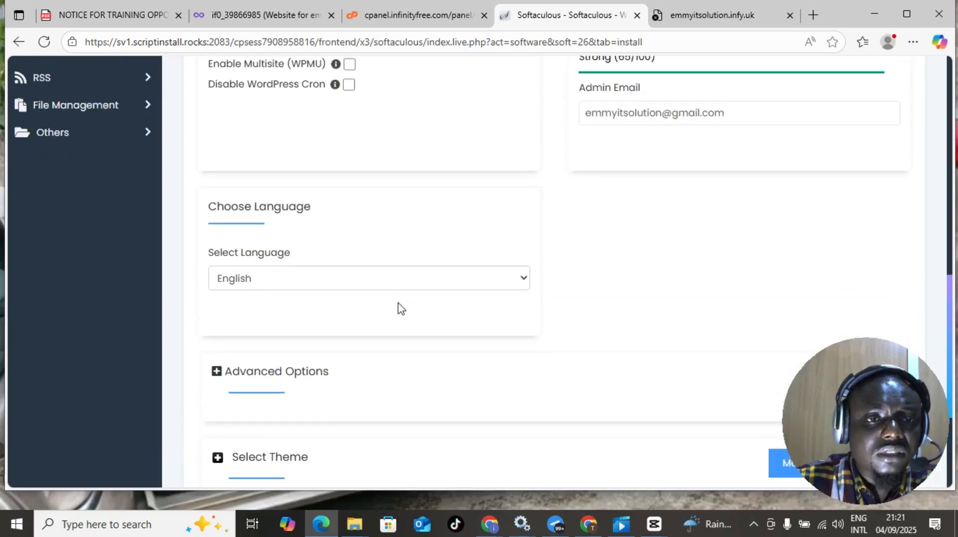
{"action": "scroll", "coordinate": [399, 306], "scroll_direction": "up", "scroll_amount": 10}
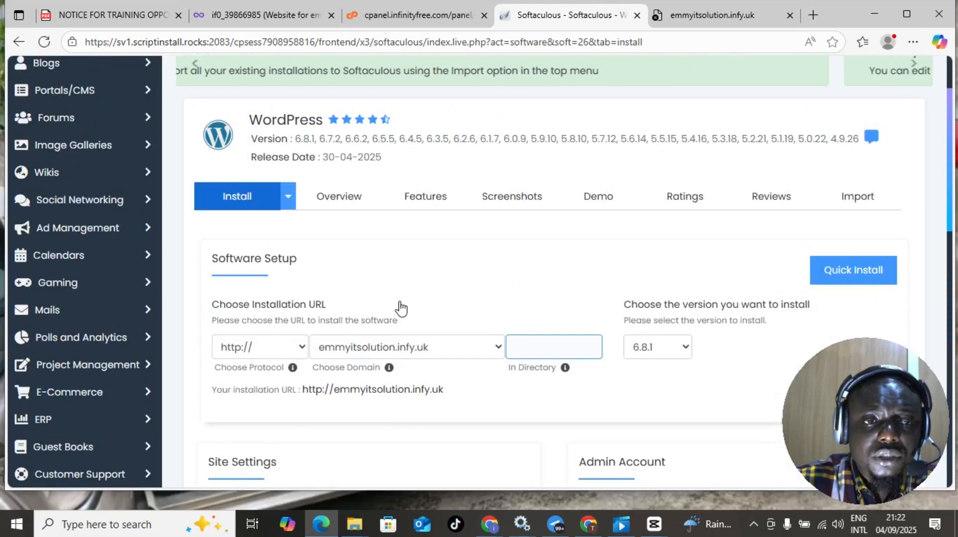
{"action": "scroll", "coordinate": [254, 313], "scroll_direction": "down", "scroll_amount": 1}
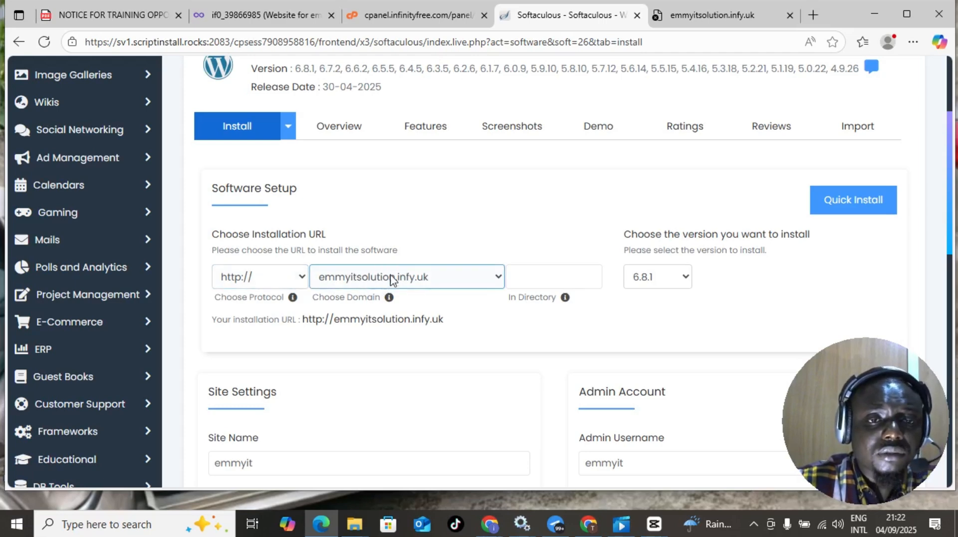
{"action": "scroll", "coordinate": [341, 314], "scroll_direction": "down", "scroll_amount": 5}
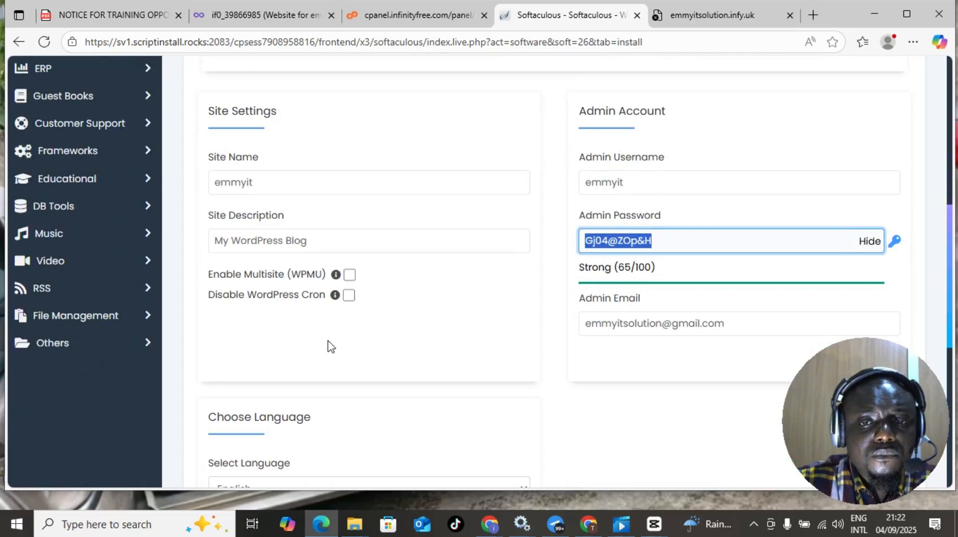
{"action": "scroll", "coordinate": [328, 345], "scroll_direction": "down", "scroll_amount": 3}
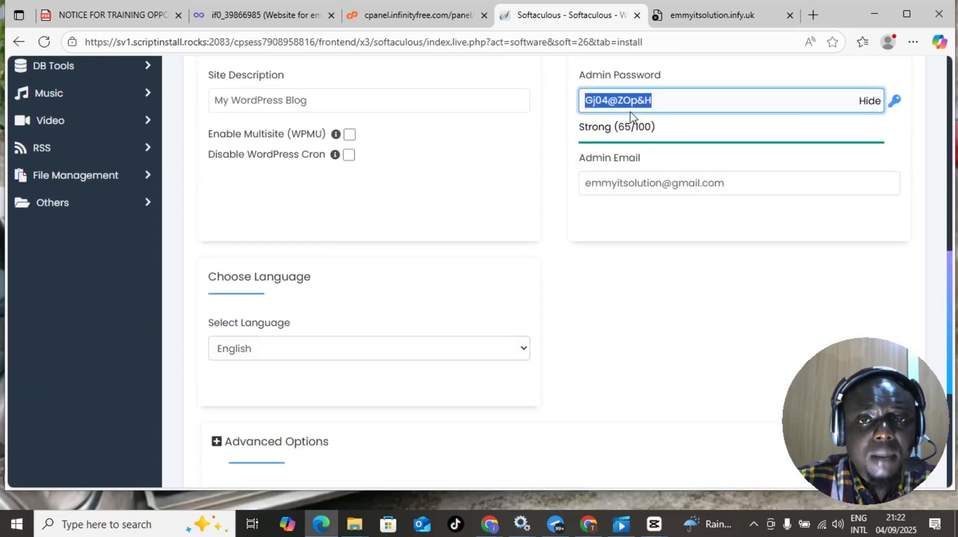
{"action": "scroll", "coordinate": [499, 314], "scroll_direction": "down", "scroll_amount": 4}
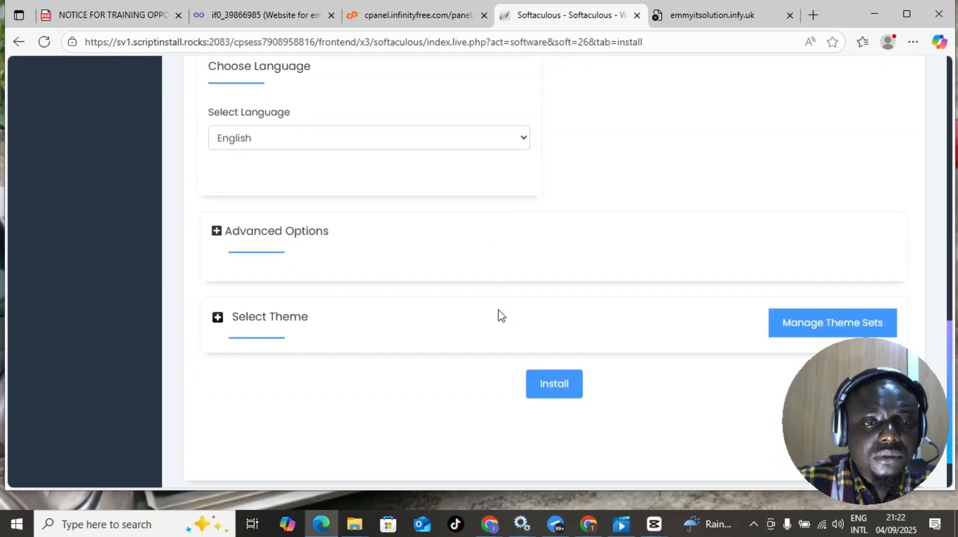
{"action": "scroll", "coordinate": [500, 315], "scroll_direction": "down", "scroll_amount": 2}
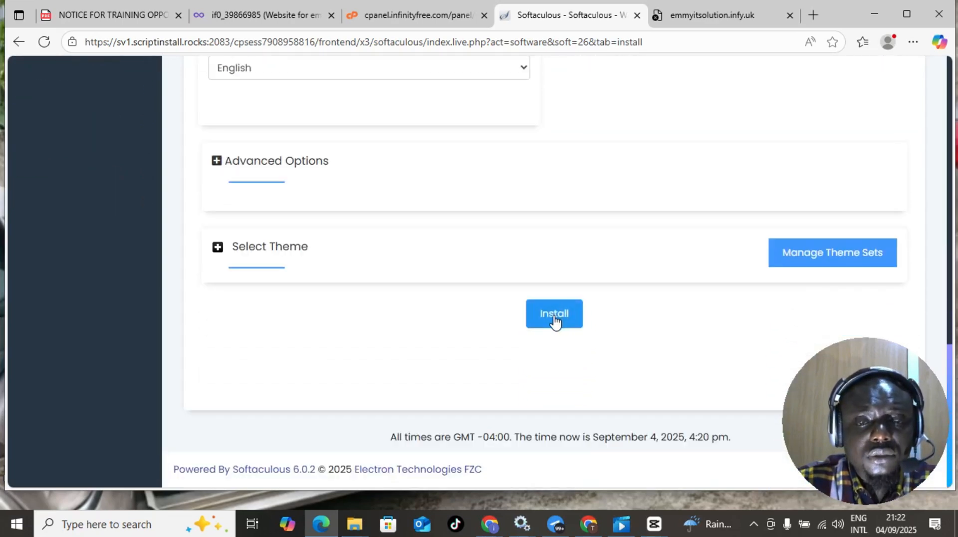
- Run the WordPress installation for emmyitsolution.infy.uk
{"action": "left_click", "coordinate": [555, 319]}
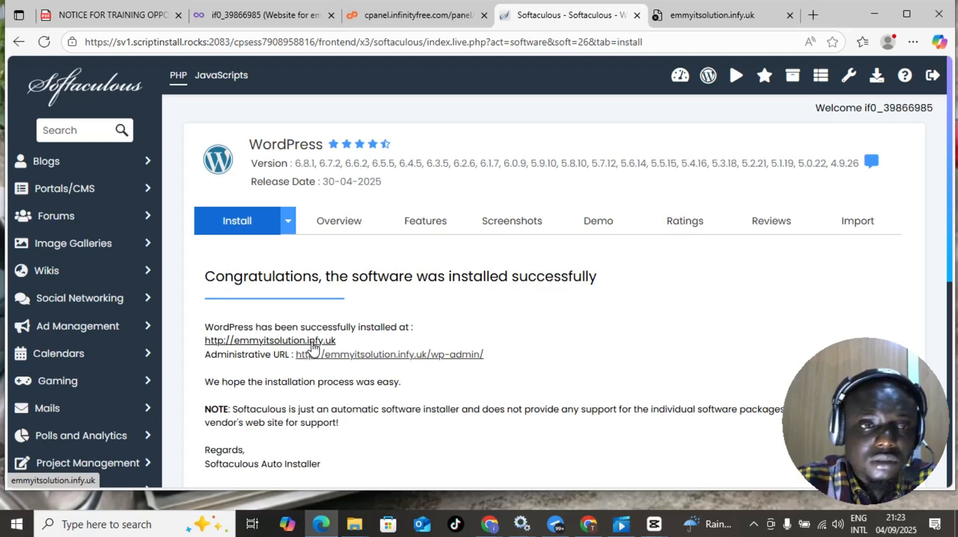
- Open the /wp-admin/ administrative URL from the success message in a new tab
{"action": "scroll", "coordinate": [313, 346], "scroll_direction": "down", "scroll_amount": 3}
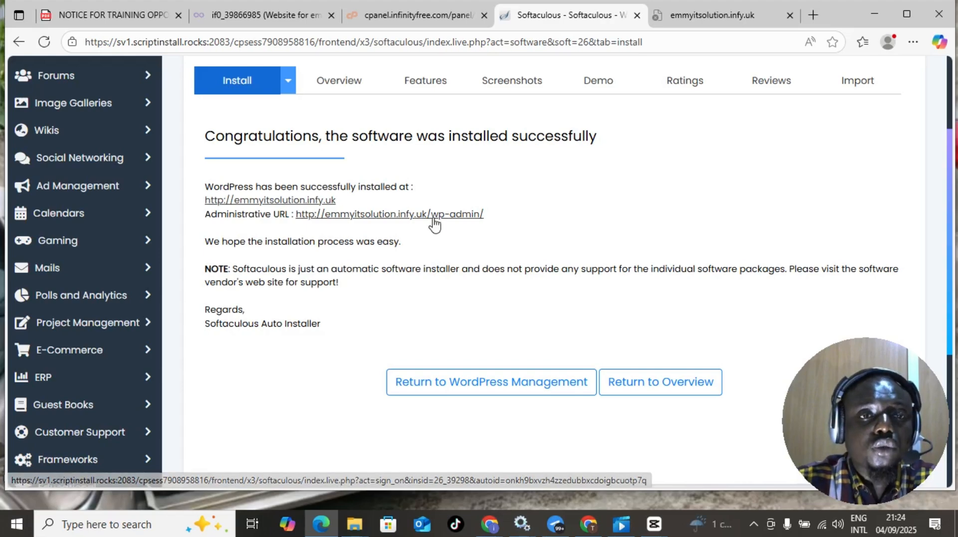
{"action": "scroll", "coordinate": [438, 220], "scroll_direction": "up", "scroll_amount": 3}
{"action": "scroll", "coordinate": [309, 305], "scroll_direction": "down", "scroll_amount": 1}
{"action": "scroll", "coordinate": [337, 309], "scroll_direction": "down", "scroll_amount": 6}
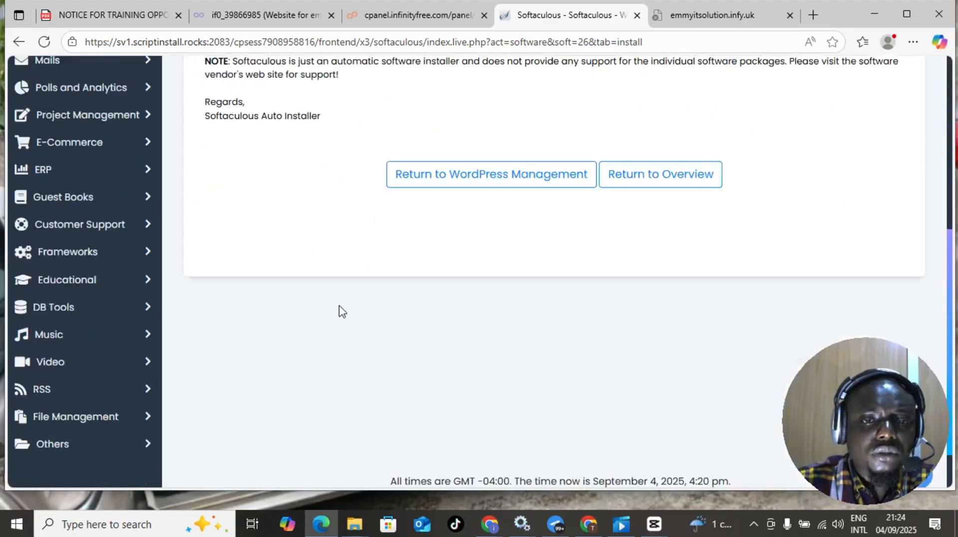
{"action": "scroll", "coordinate": [339, 311], "scroll_direction": "up", "scroll_amount": 6}
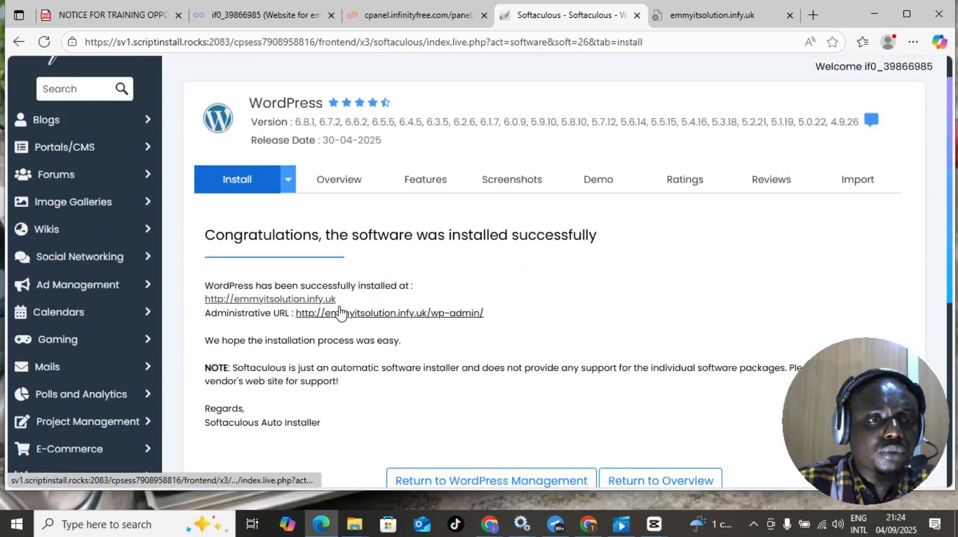
{"action": "left_click", "coordinate": [364, 313]}
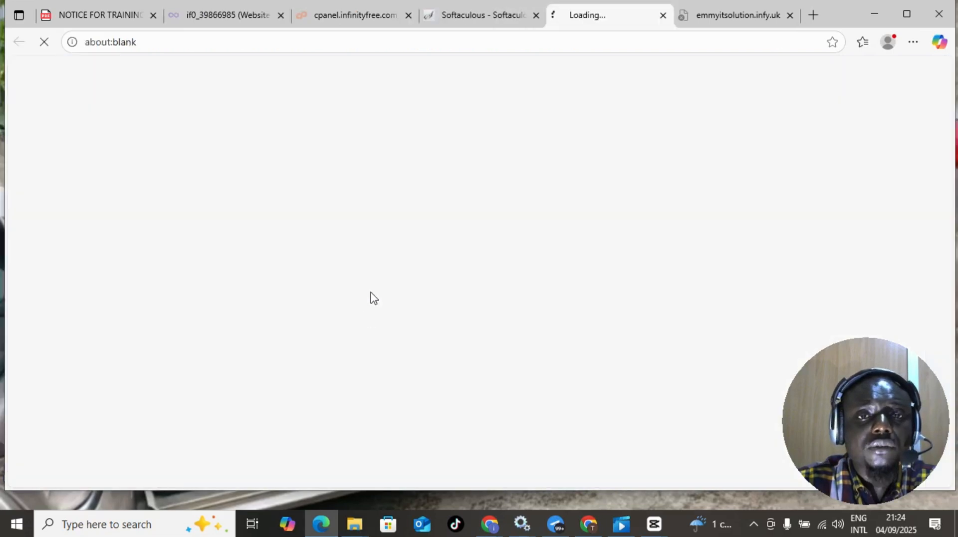
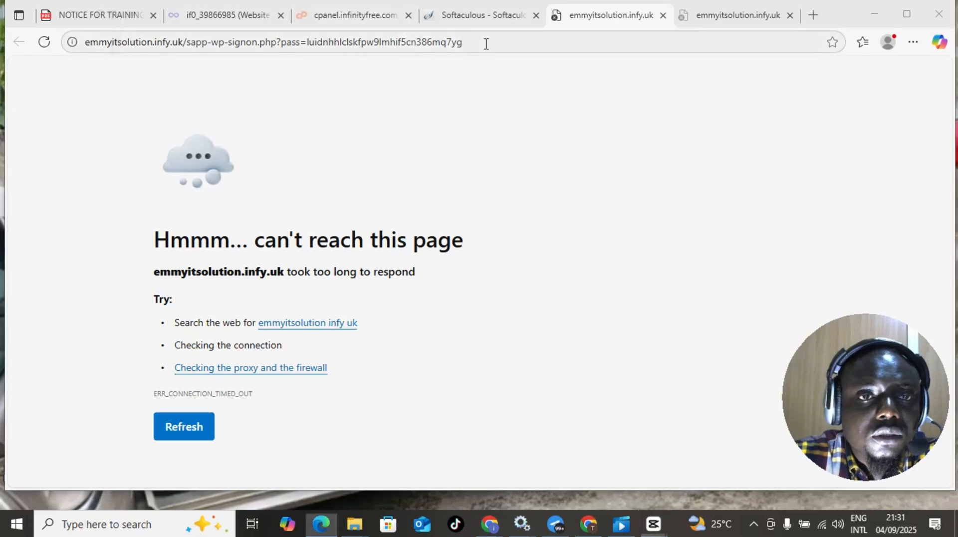
- Reload the timed-out sapp-wp-signon page, then go back to the Softaculous install-success page
{"action": "left_click", "coordinate": [486, 44]}
{"action": "key", "text": "Return"}
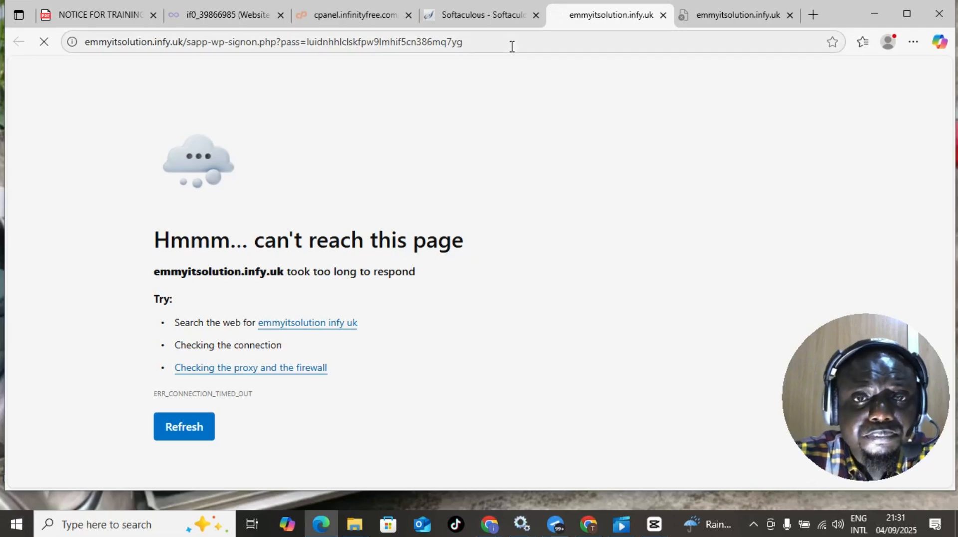
{"action": "left_click", "coordinate": [498, 8]}
- Review the WordPress Management details for the emmyitsolution.infy.uk 6.8.1 install, then go back
{"action": "scroll", "coordinate": [478, 210], "scroll_direction": "up", "scroll_amount": 4}
{"action": "scroll", "coordinate": [476, 210], "scroll_direction": "down", "scroll_amount": 2}
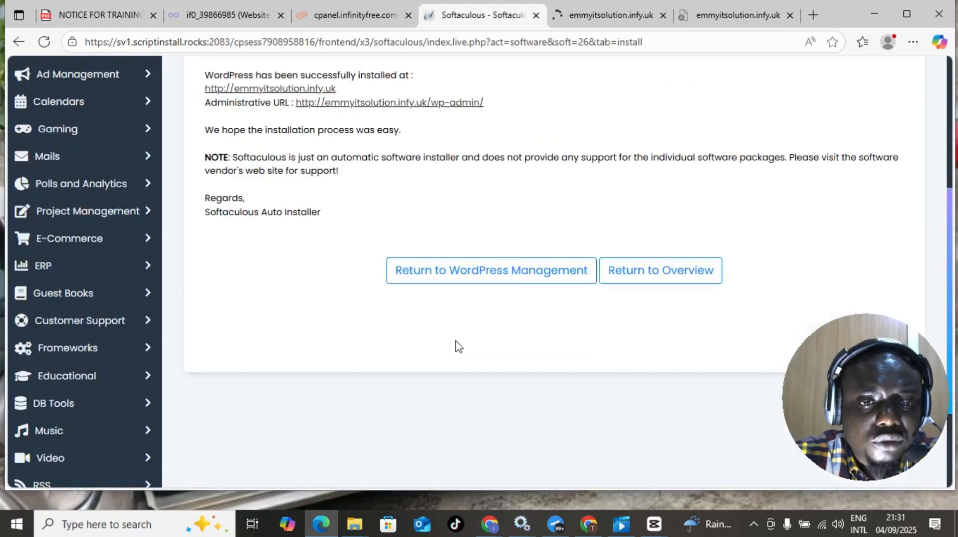
{"action": "left_click", "coordinate": [455, 271]}
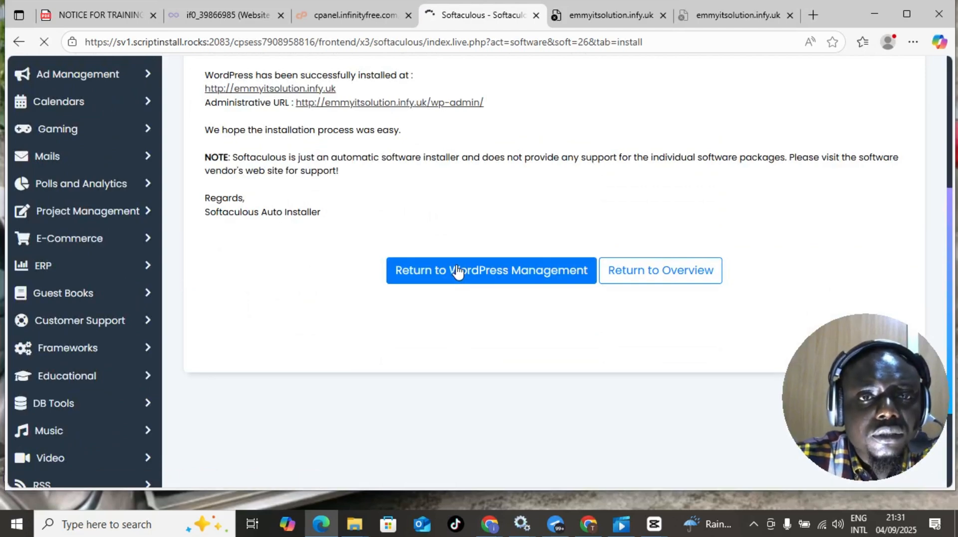
{"action": "scroll", "coordinate": [453, 269], "scroll_direction": "down", "scroll_amount": 3}
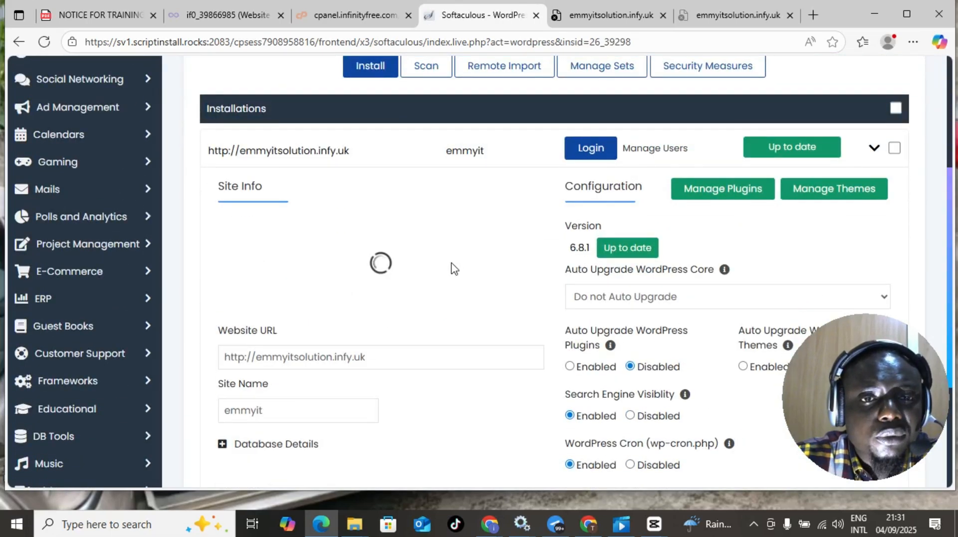
{"action": "scroll", "coordinate": [453, 269], "scroll_direction": "up", "scroll_amount": 1}
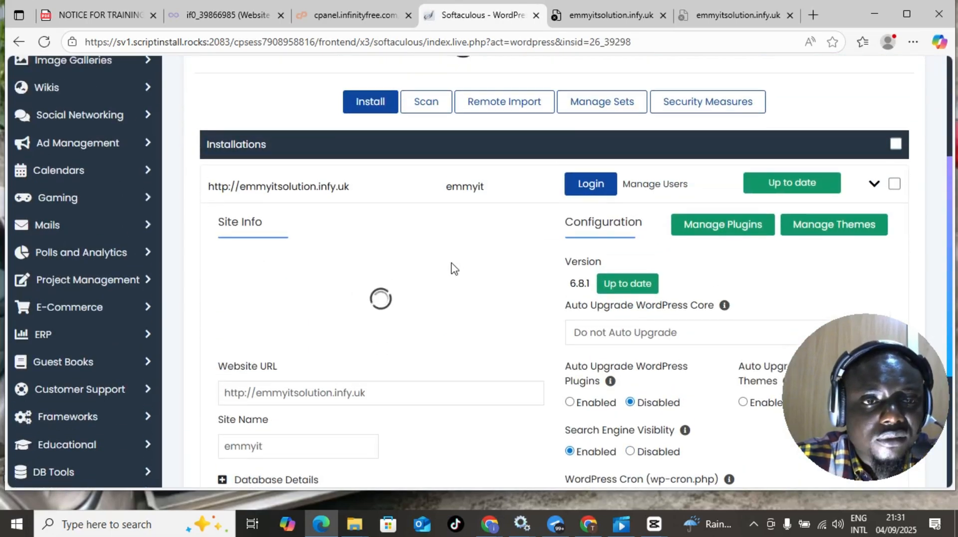
{"action": "scroll", "coordinate": [453, 269], "scroll_direction": "up", "scroll_amount": 2}
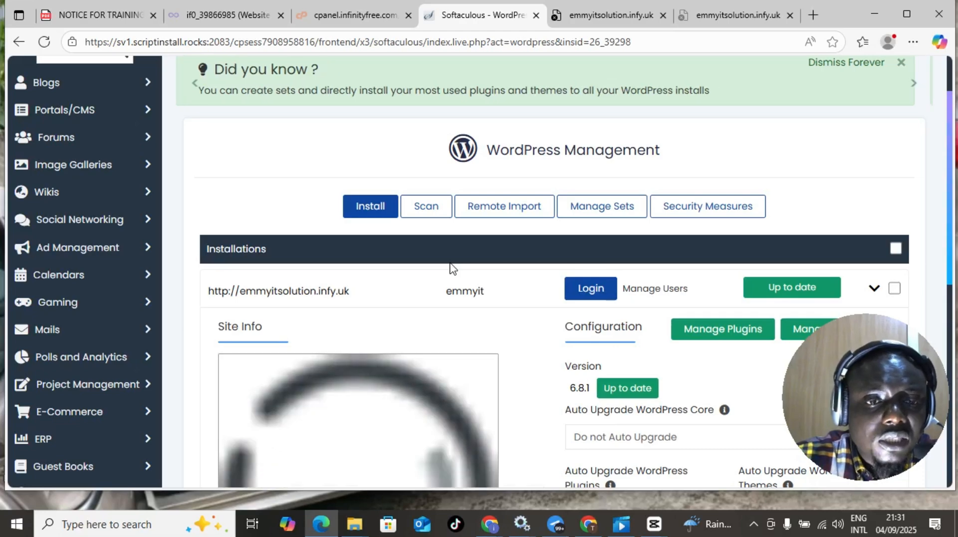
{"action": "scroll", "coordinate": [446, 257], "scroll_direction": "up", "scroll_amount": 1}
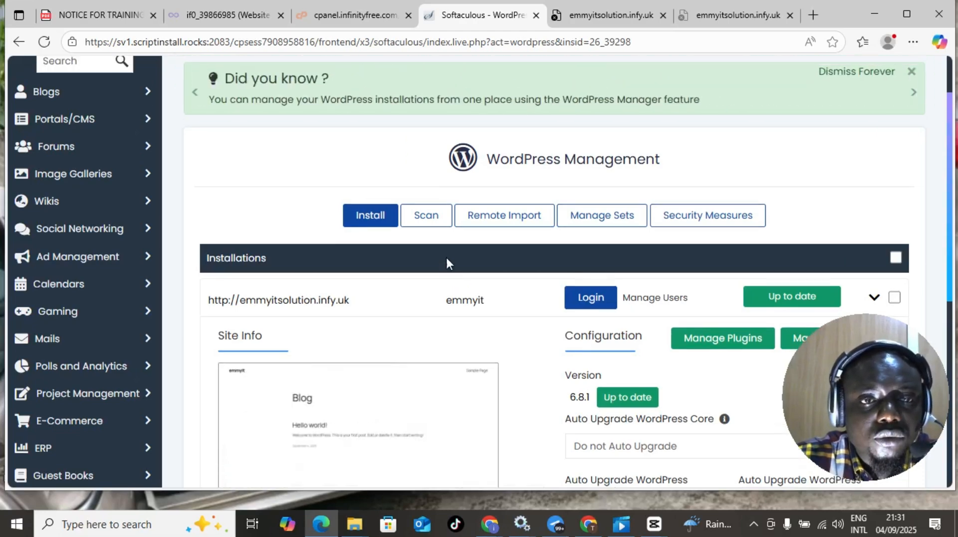
{"action": "scroll", "coordinate": [446, 259], "scroll_direction": "up", "scroll_amount": 2}
{"action": "scroll", "coordinate": [407, 251], "scroll_direction": "down", "scroll_amount": 8}
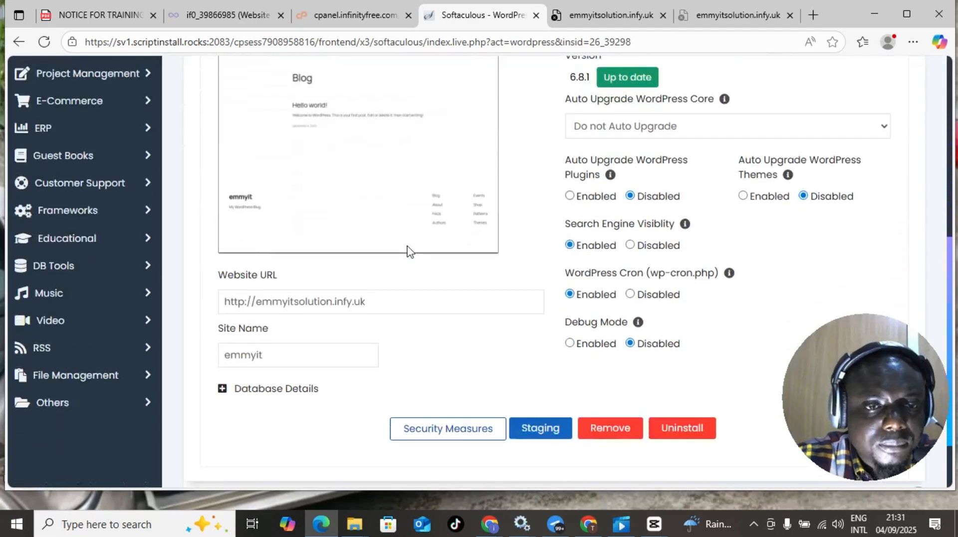
{"action": "scroll", "coordinate": [407, 251], "scroll_direction": "up", "scroll_amount": 8}
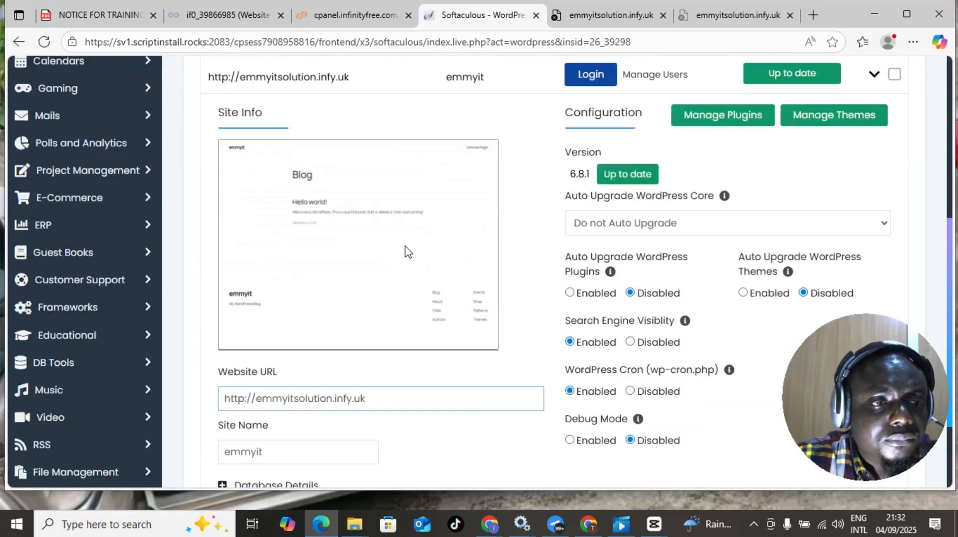
{"action": "left_click", "coordinate": [12, 43]}
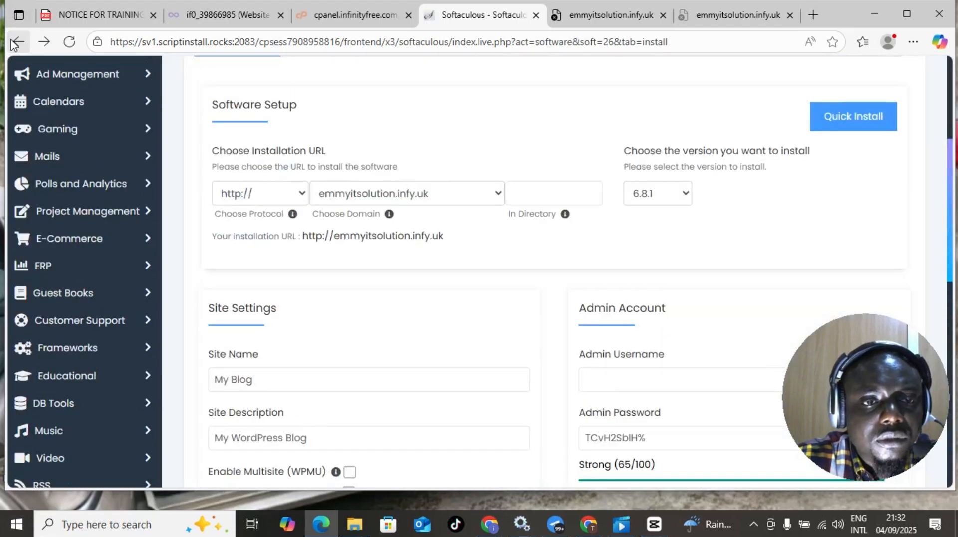
- Search Bing for 'infinityfree' from the address bar
{"action": "left_click", "coordinate": [11, 43]}
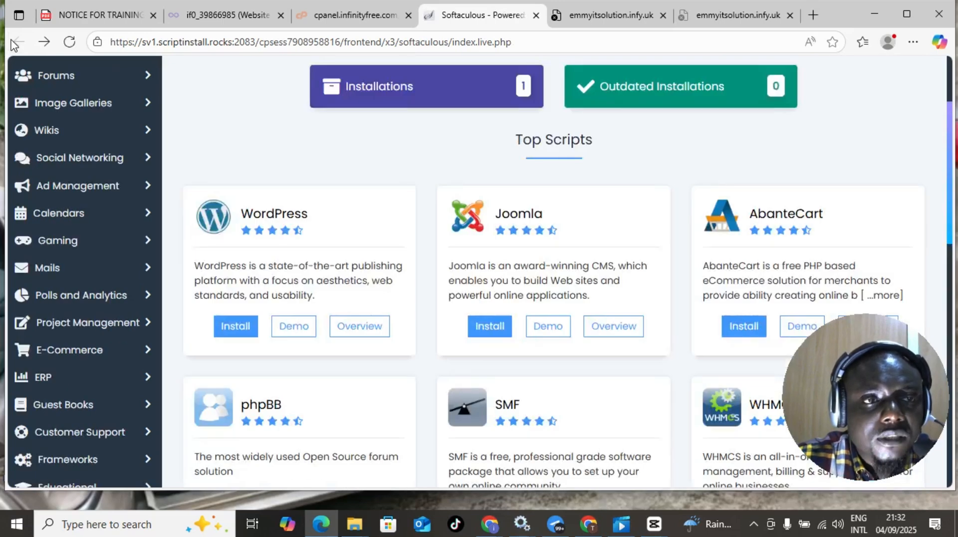
{"action": "scroll", "coordinate": [751, 166], "scroll_direction": "up", "scroll_amount": 3}
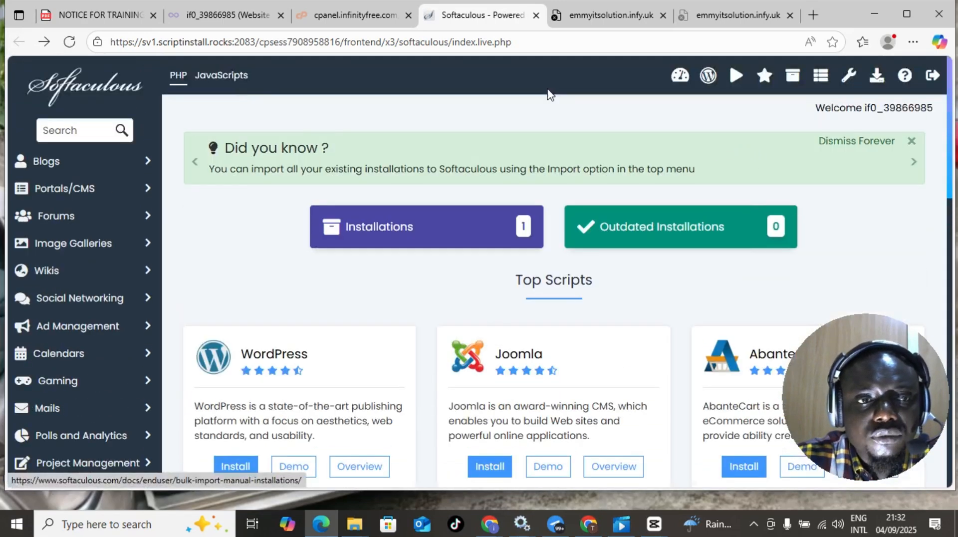
{"action": "left_click", "coordinate": [440, 42]}
{"action": "type", "text": "inf"}
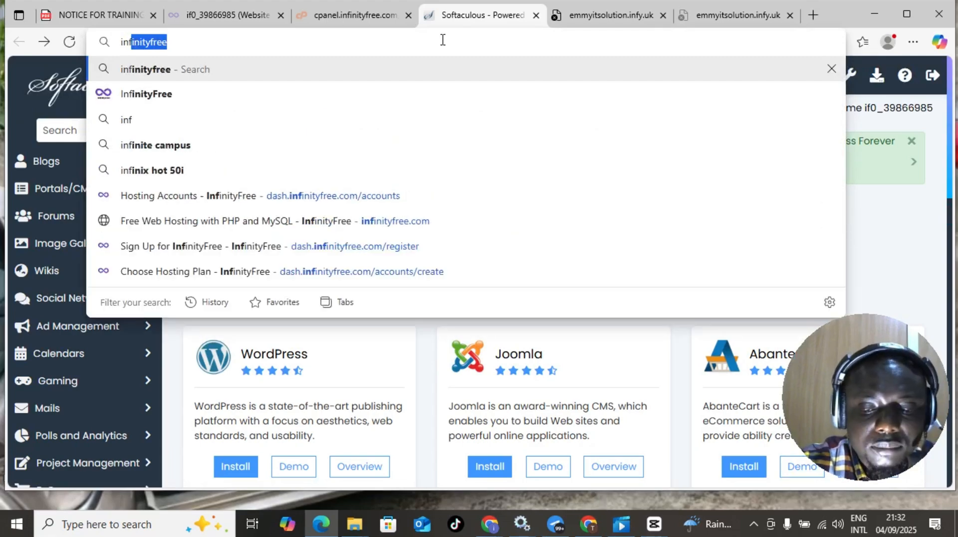
{"action": "key", "text": "Return"}
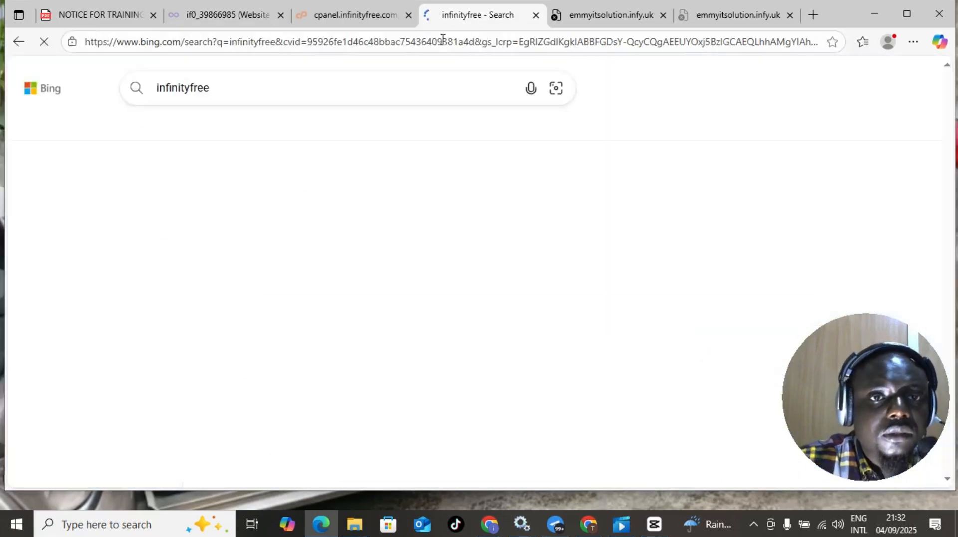
- Open the InfinityFree home page from the results and close the search tab
{"action": "scroll", "coordinate": [209, 279], "scroll_direction": "down", "scroll_amount": 4}
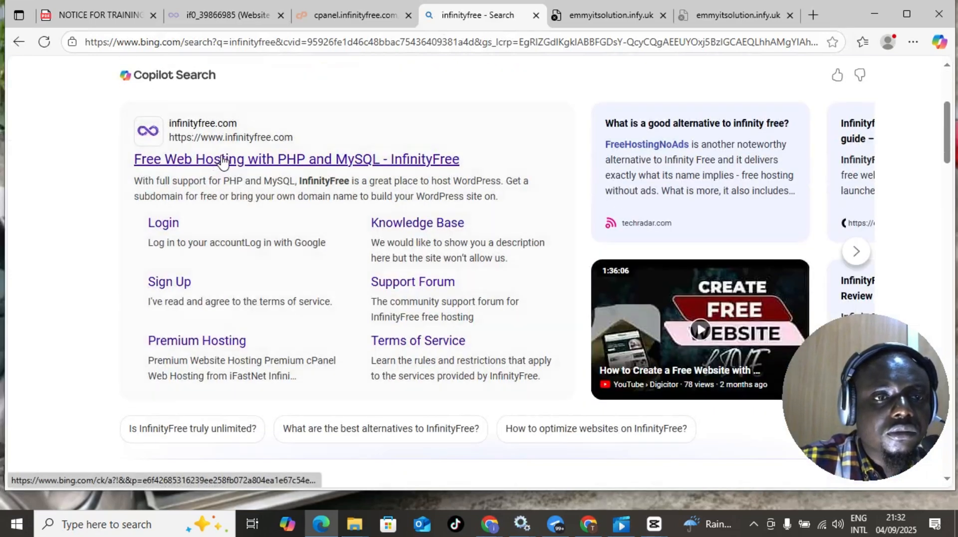
{"action": "left_click", "coordinate": [222, 160]}
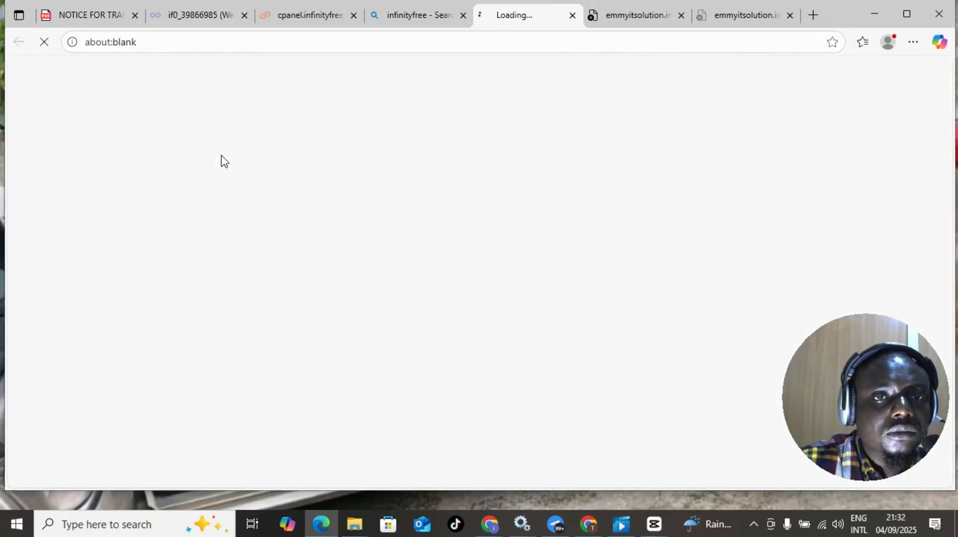
{"action": "left_click", "coordinate": [463, 19]}
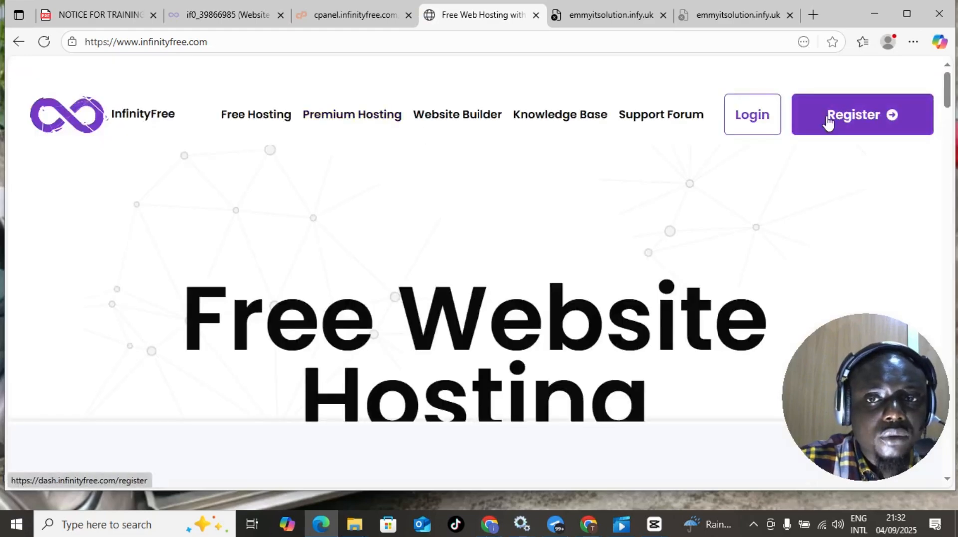
- Log in to InfinityFree and open the emmyitsolution.infy.uk account's control panel
{"action": "left_click", "coordinate": [765, 124]}
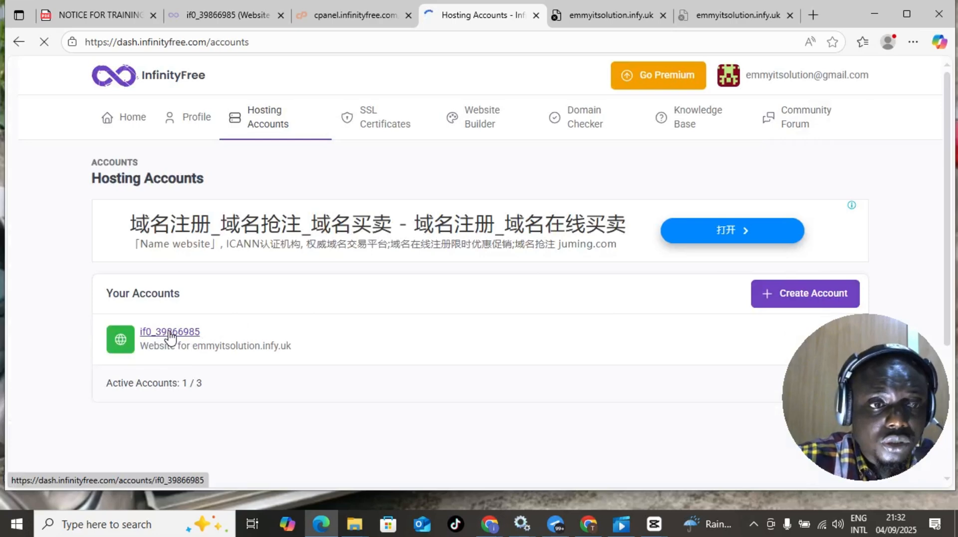
{"action": "left_click", "coordinate": [169, 333]}
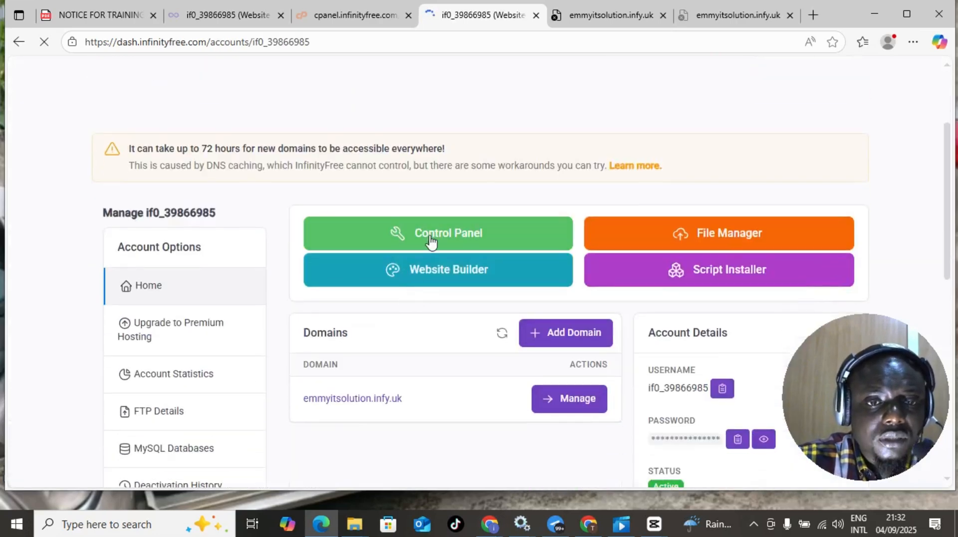
{"action": "left_click", "coordinate": [430, 242]}
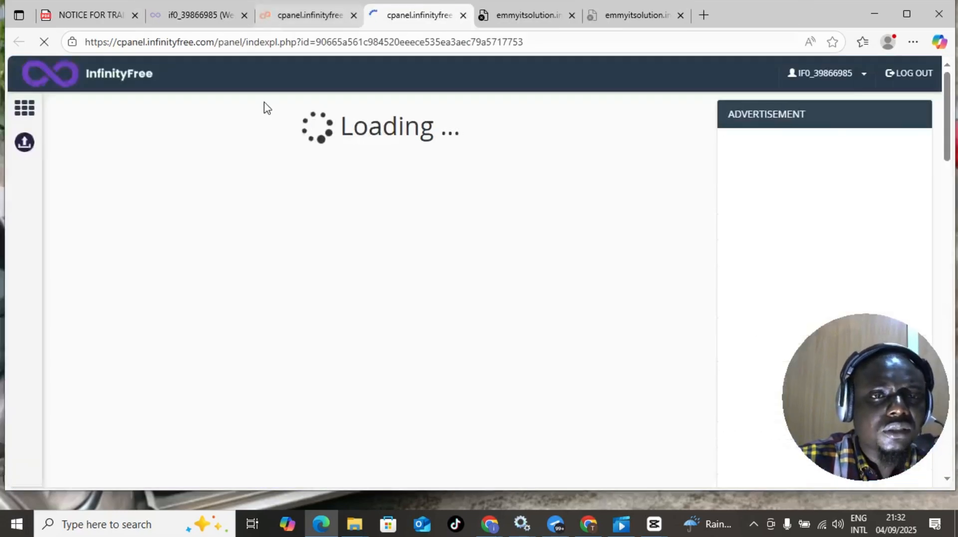
- Launch Softaculous Apps Installer from the control panel and close the old panel tab
{"action": "scroll", "coordinate": [325, 295], "scroll_direction": "down", "scroll_amount": 5}
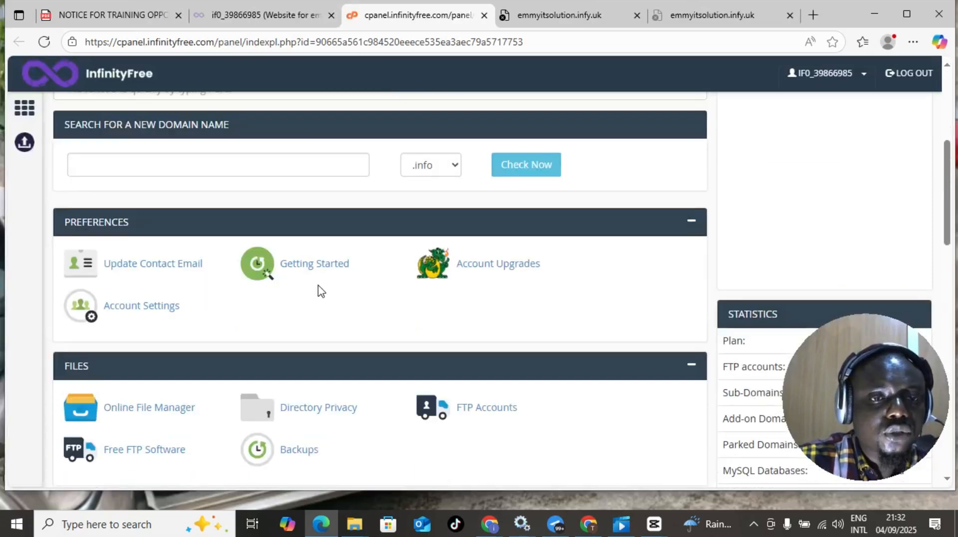
{"action": "scroll", "coordinate": [320, 290], "scroll_direction": "down", "scroll_amount": 8}
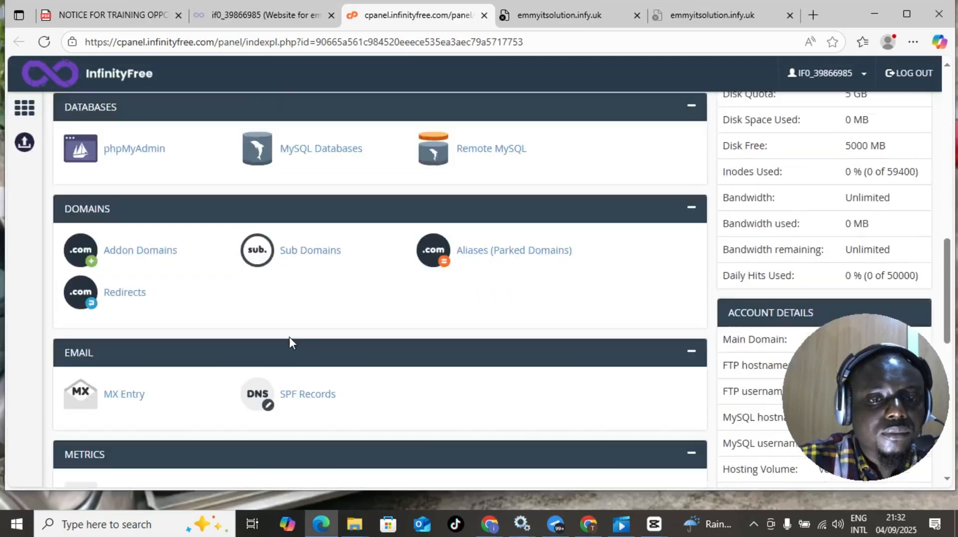
{"action": "scroll", "coordinate": [292, 341], "scroll_direction": "down", "scroll_amount": 3}
{"action": "scroll", "coordinate": [293, 341], "scroll_direction": "down", "scroll_amount": 3}
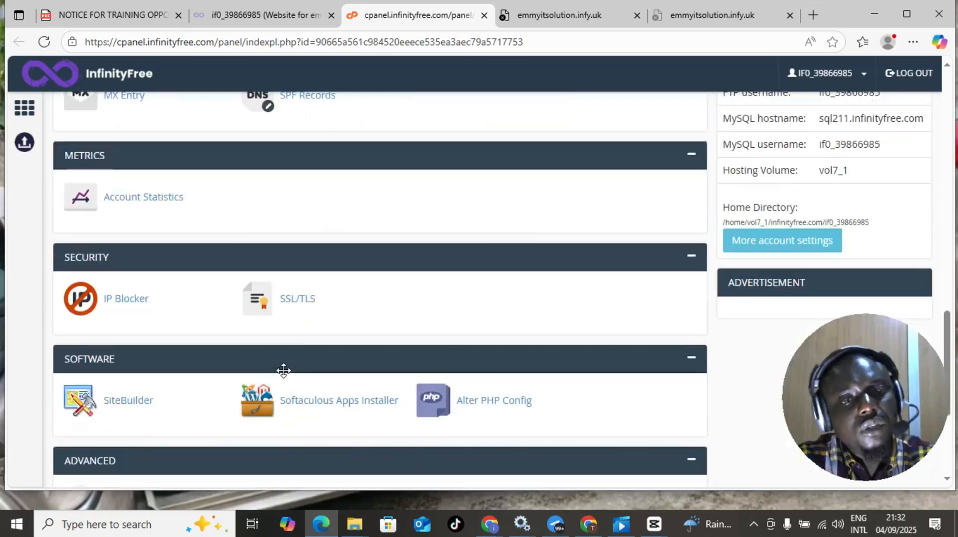
{"action": "left_click", "coordinate": [328, 409]}
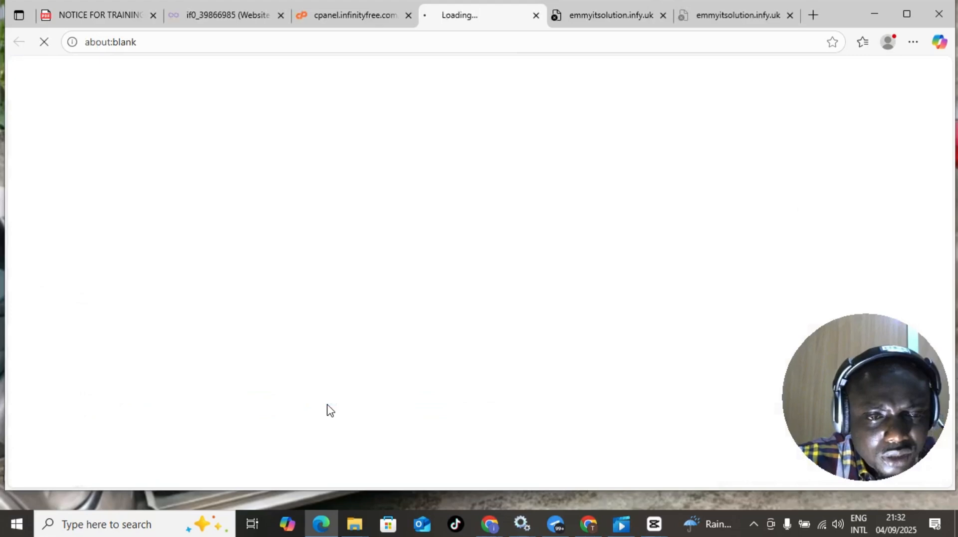
{"action": "left_click", "coordinate": [409, 17]}
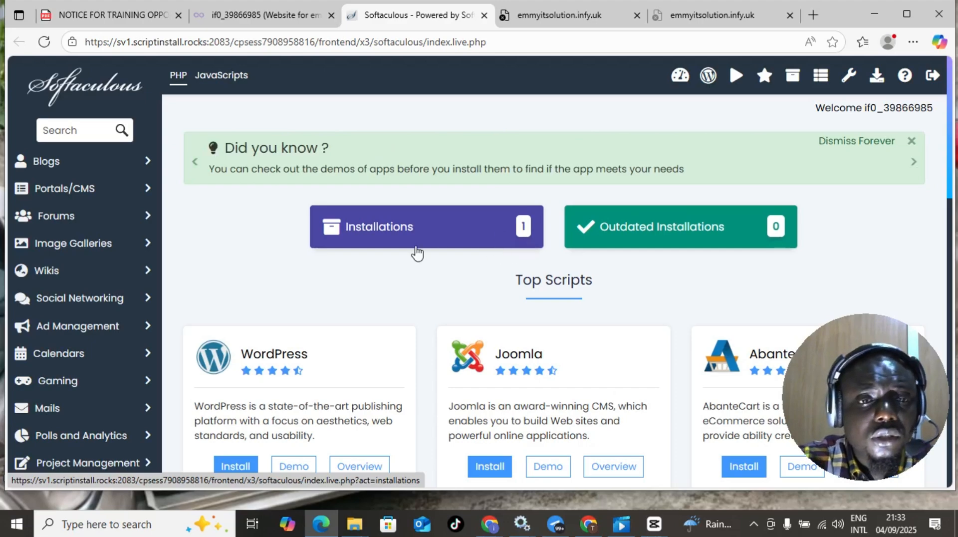
{"action": "scroll", "coordinate": [316, 312], "scroll_direction": "down", "scroll_amount": 4}
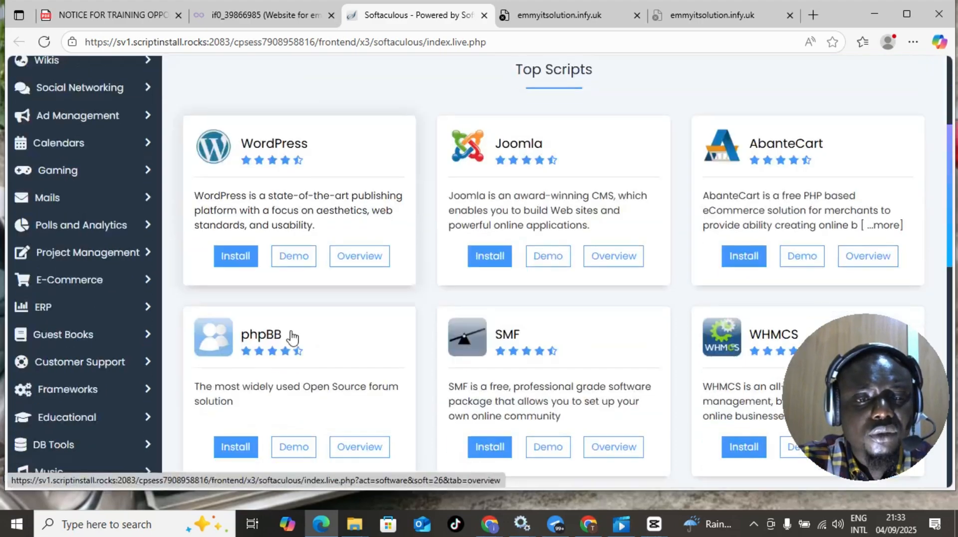
{"action": "scroll", "coordinate": [434, 244], "scroll_direction": "up", "scroll_amount": 4}
- List installations and use Login as admin on the WordPress 6.8.1 install, which fails
{"action": "left_click", "coordinate": [456, 239]}
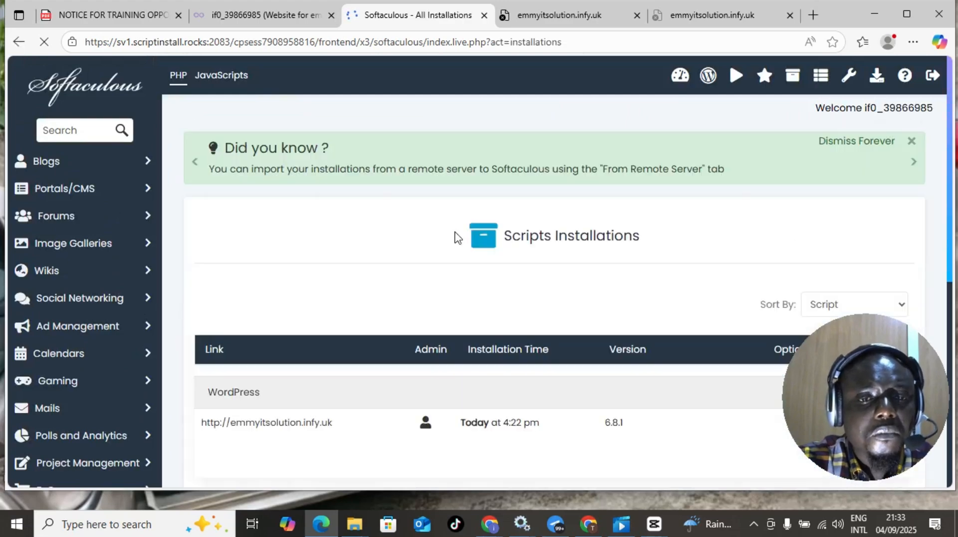
{"action": "scroll", "coordinate": [406, 260], "scroll_direction": "down", "scroll_amount": 2}
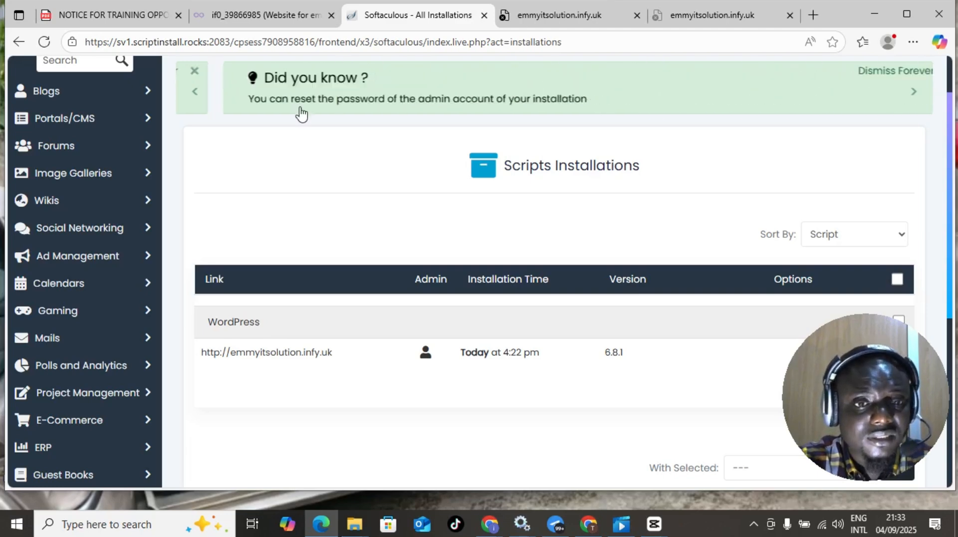
{"action": "left_click", "coordinate": [427, 358]}
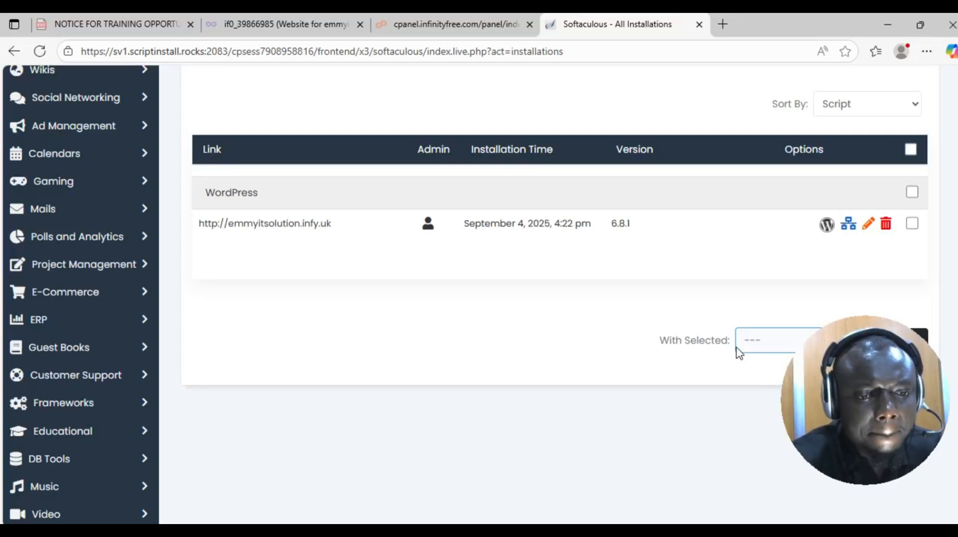
{"action": "scroll", "coordinate": [328, 195], "scroll_direction": "up", "scroll_amount": 5}
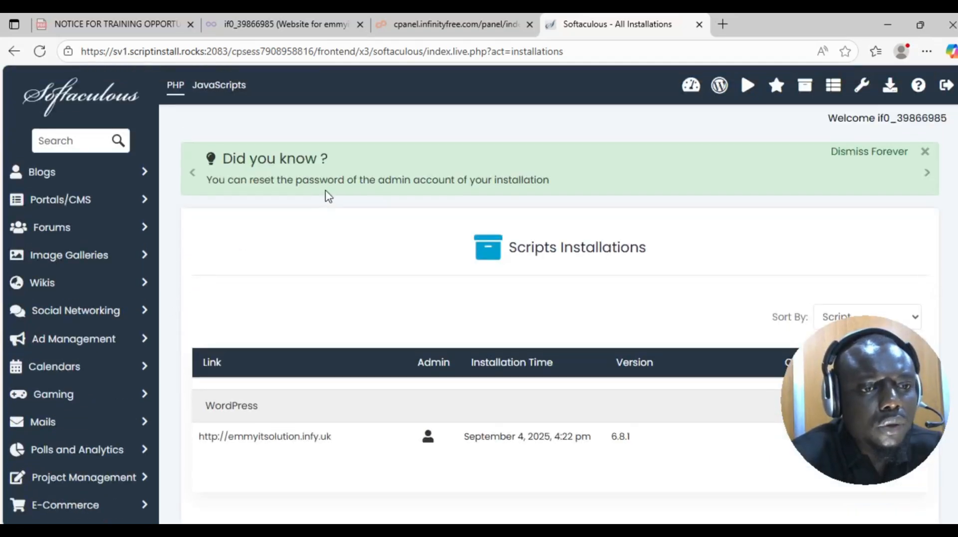
{"action": "scroll", "coordinate": [323, 192], "scroll_direction": "down", "scroll_amount": 3}
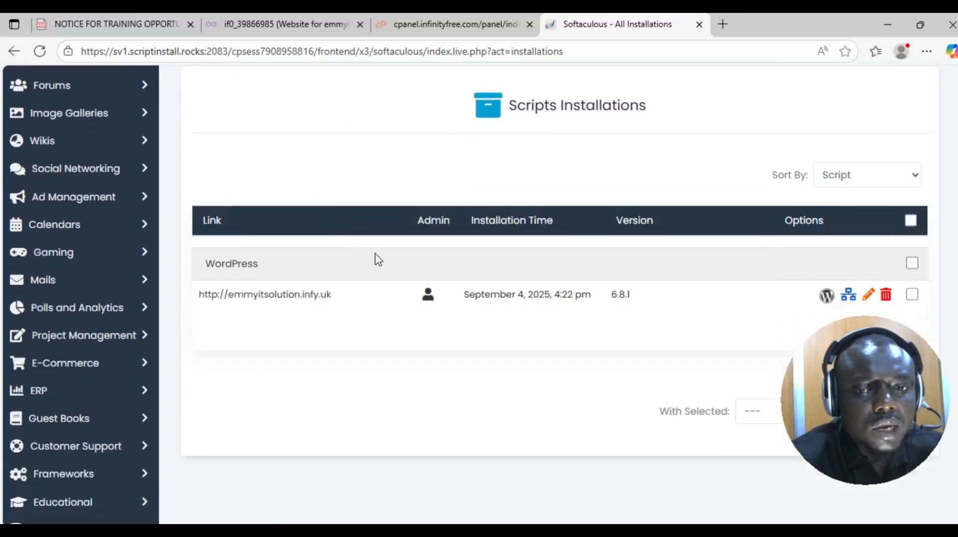
{"action": "left_click", "coordinate": [429, 298]}
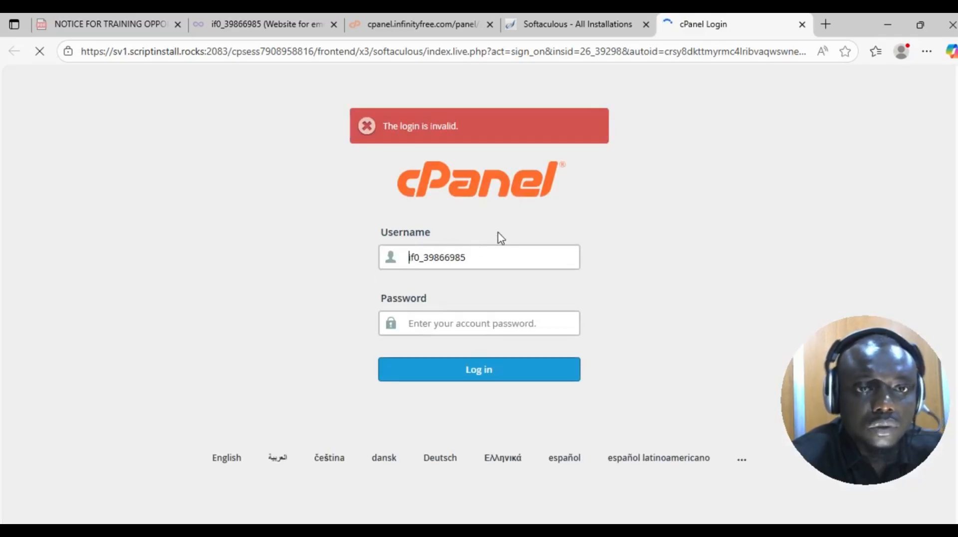
- Close the cPanel Login, Softaculous and control panel tabs, returning to the emmyitsolution.infy.uk account
{"action": "left_click", "coordinate": [800, 25]}
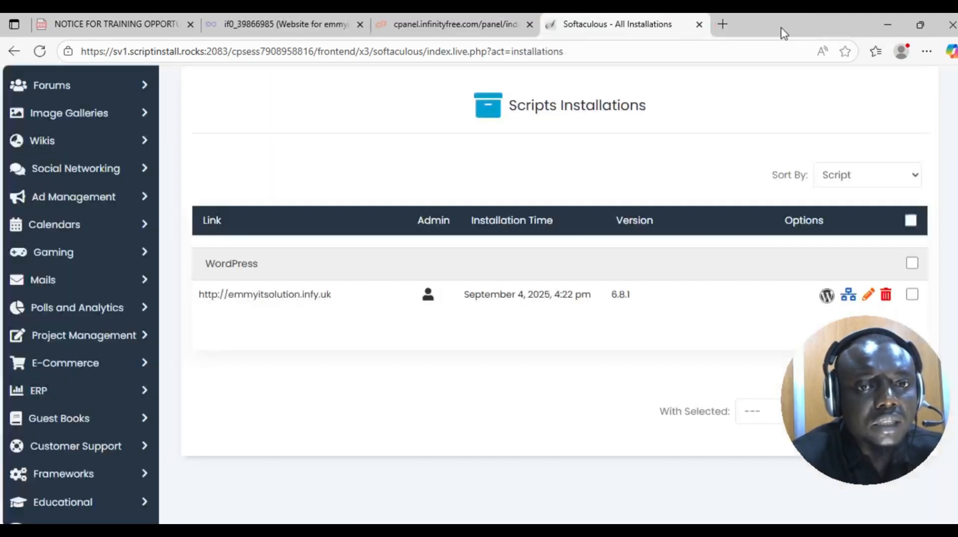
{"action": "left_click", "coordinate": [698, 25]}
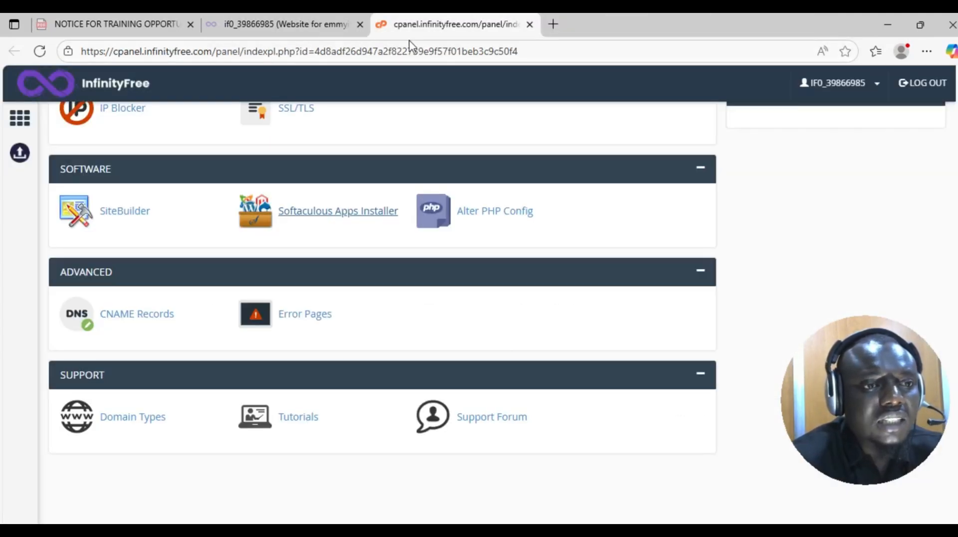
{"action": "left_click", "coordinate": [530, 24]}
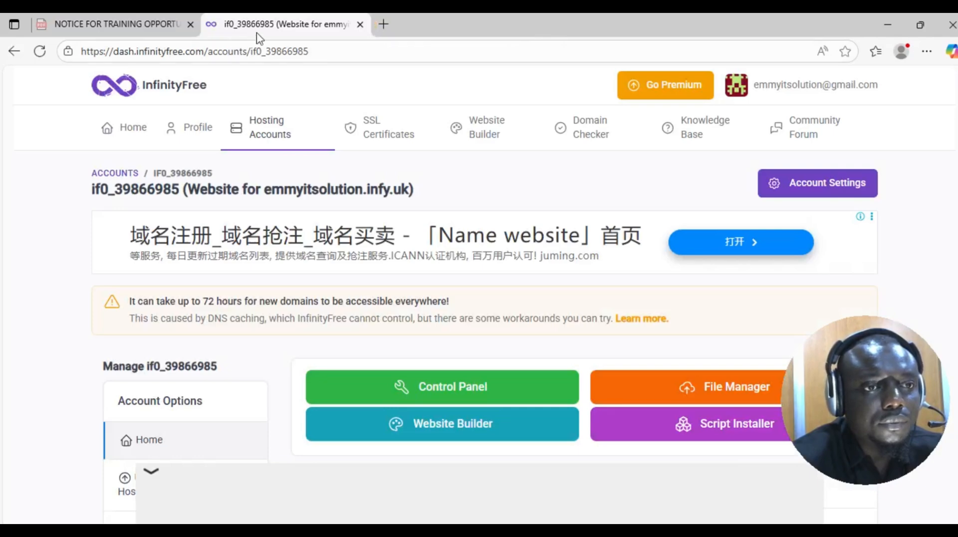
{"action": "scroll", "coordinate": [253, 307], "scroll_direction": "down", "scroll_amount": 5}
{"action": "scroll", "coordinate": [254, 307], "scroll_direction": "up", "scroll_amount": 5}
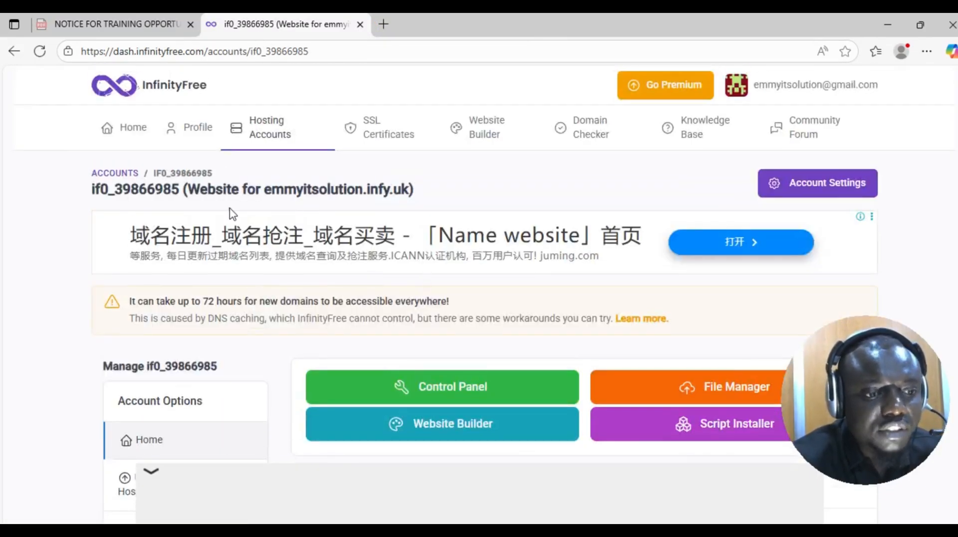
{"action": "scroll", "coordinate": [248, 256], "scroll_direction": "down", "scroll_amount": 4}
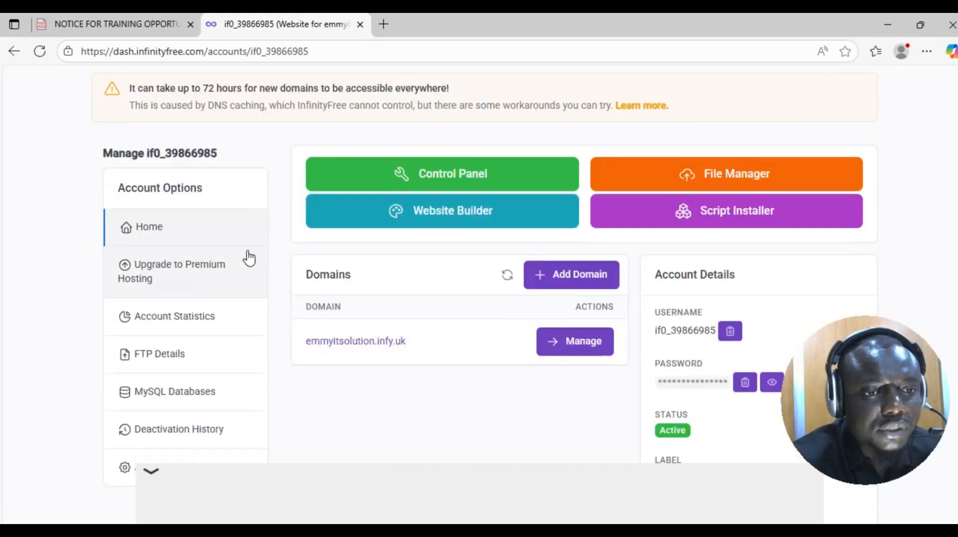
- Relaunch Softaculous from the control panel's Software section and list the WordPress 6.8.1 installation
{"action": "left_click", "coordinate": [433, 184]}
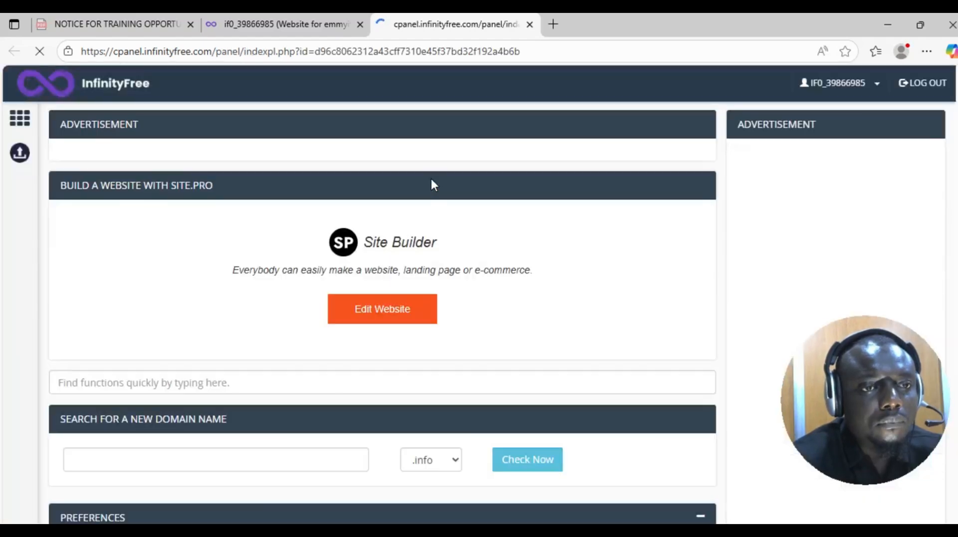
{"action": "scroll", "coordinate": [331, 231], "scroll_direction": "down", "scroll_amount": 2}
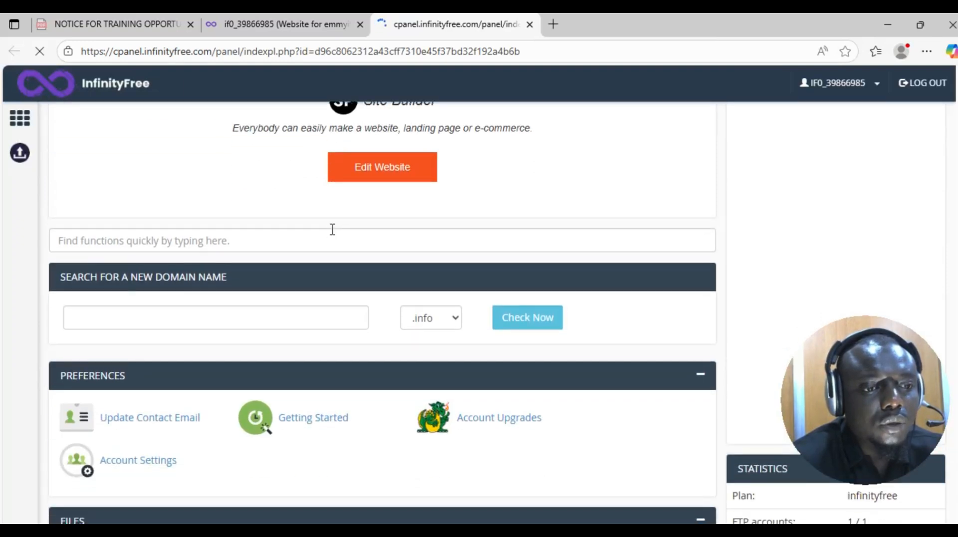
{"action": "scroll", "coordinate": [331, 234], "scroll_direction": "down", "scroll_amount": 8}
{"action": "scroll", "coordinate": [327, 253], "scroll_direction": "down", "scroll_amount": 10}
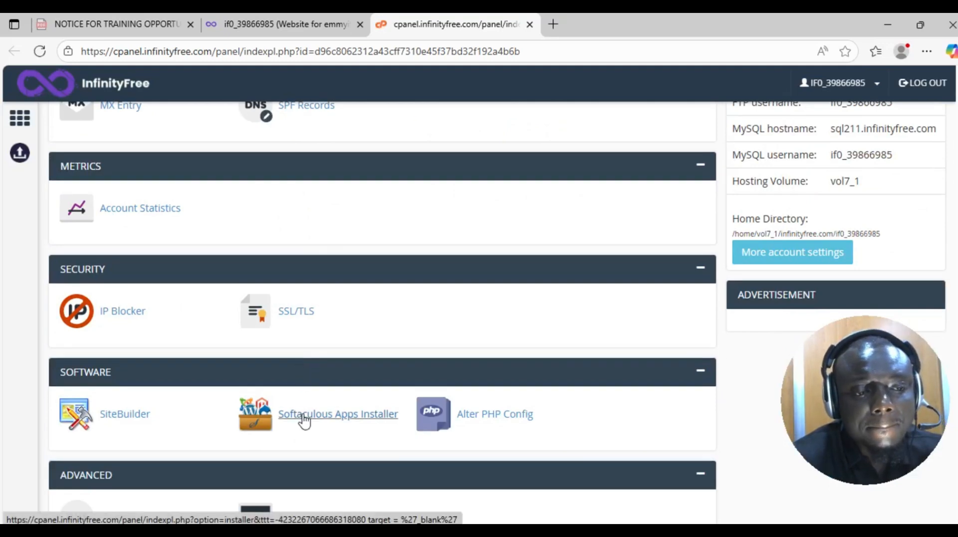
{"action": "left_click", "coordinate": [304, 417]}
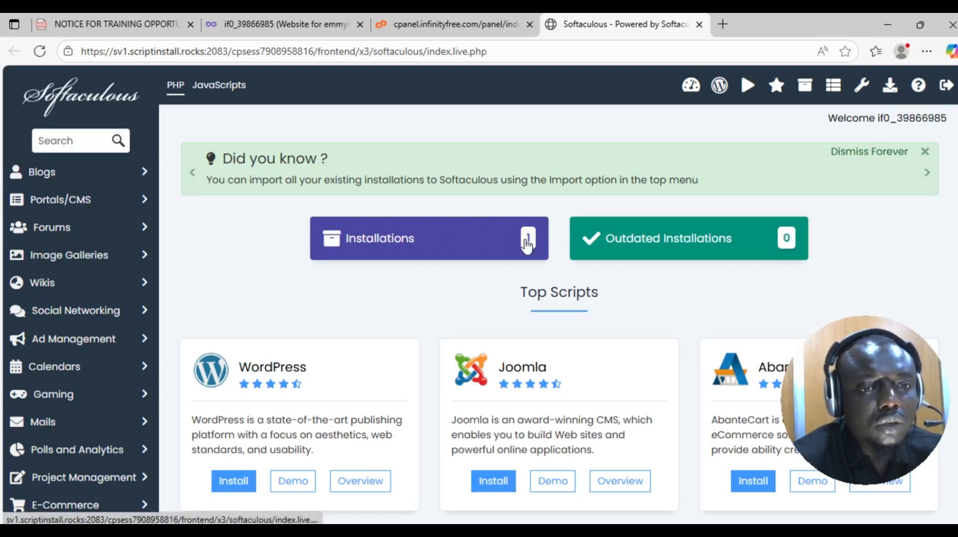
{"action": "left_click", "coordinate": [526, 244]}
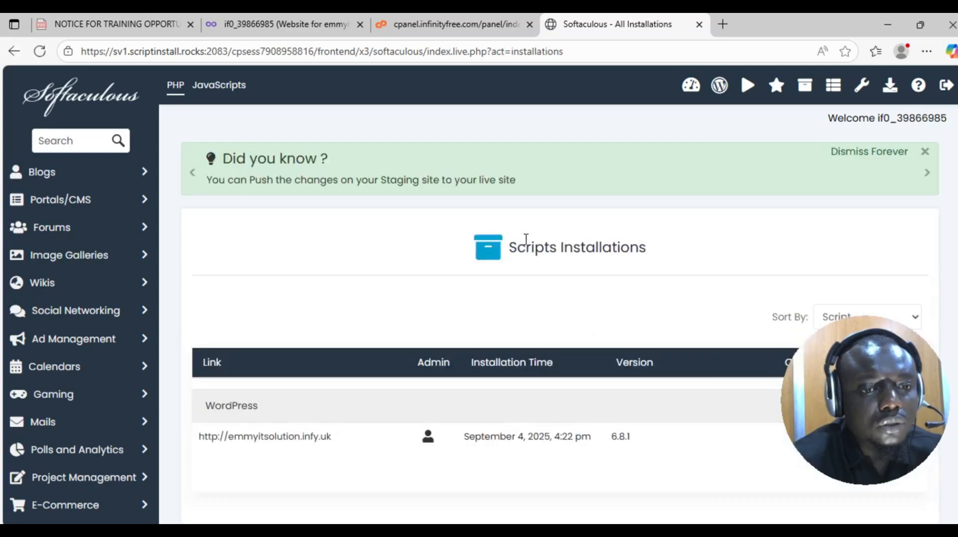
{"action": "scroll", "coordinate": [449, 314], "scroll_direction": "down", "scroll_amount": 4}
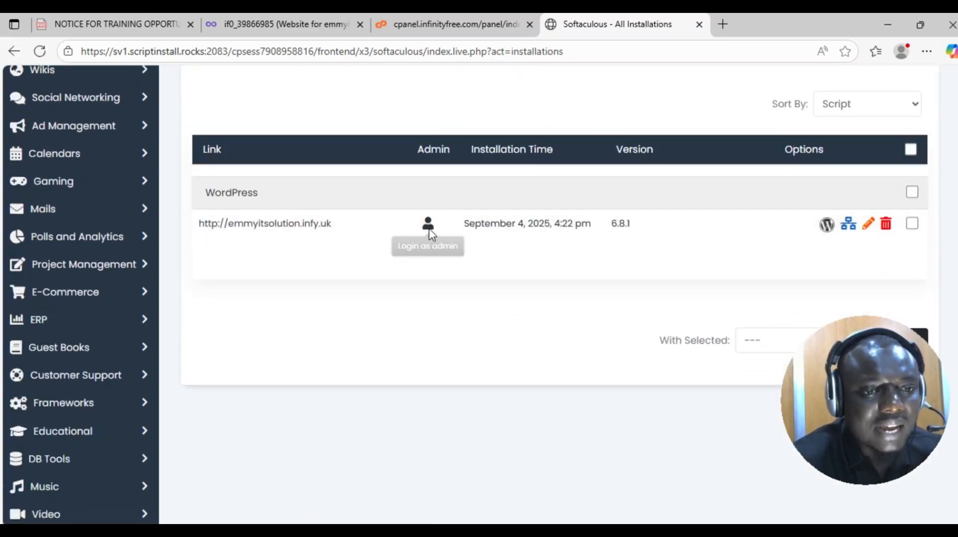
- Sign in to the emmyitsolution.infy.uk WordPress dashboard via Softaculous Login as admin
{"action": "left_click", "coordinate": [429, 228]}
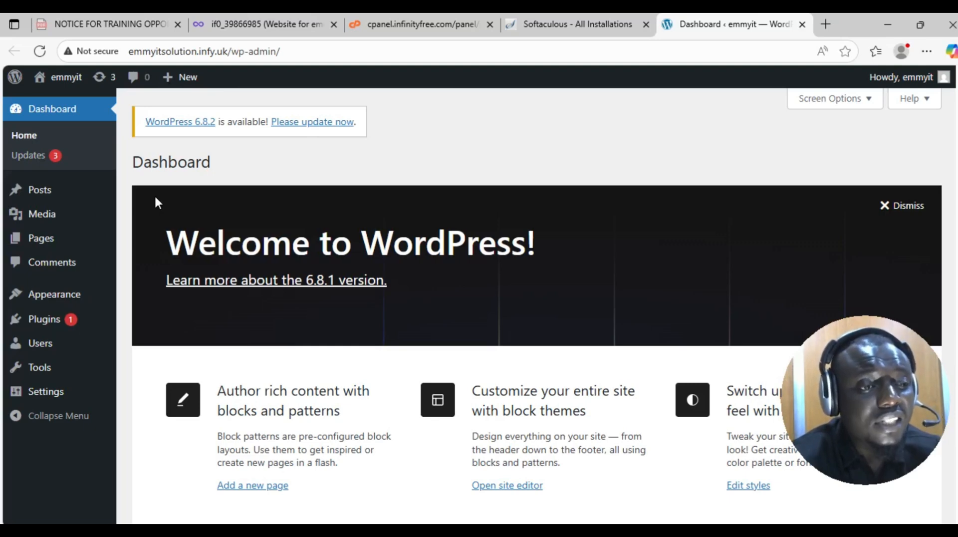
{"action": "scroll", "coordinate": [125, 207], "scroll_direction": "down", "scroll_amount": 2}
{"action": "scroll", "coordinate": [640, 214], "scroll_direction": "up", "scroll_amount": 2}
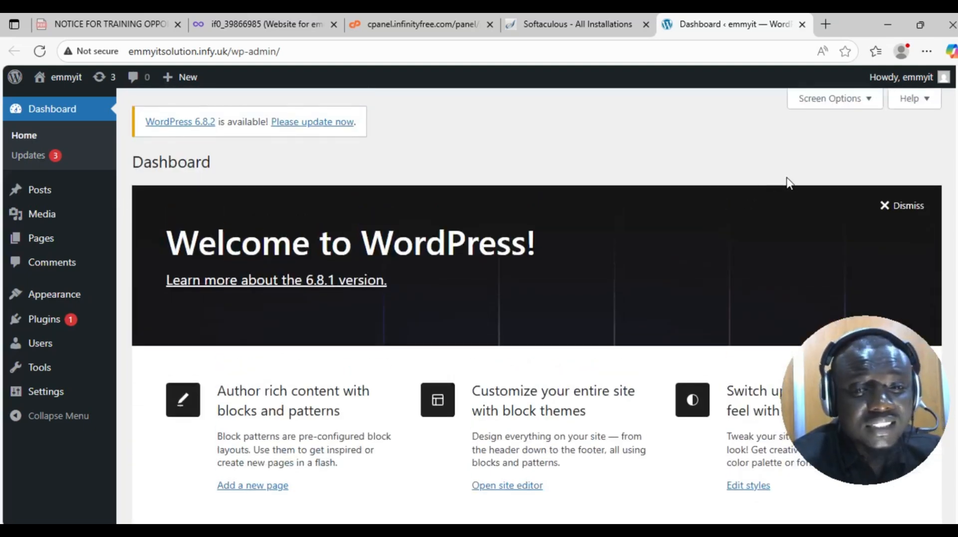
- Dismiss the Welcome to WordPress panel, leaving 1 post, 1 page and 1 comment shown
{"action": "left_click", "coordinate": [887, 207]}
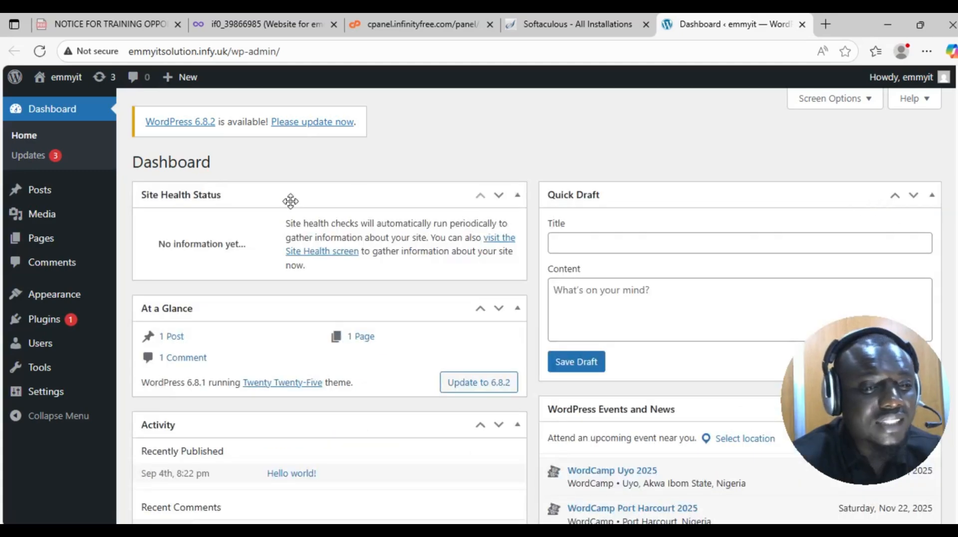
{"action": "scroll", "coordinate": [234, 219], "scroll_direction": "down", "scroll_amount": 3}
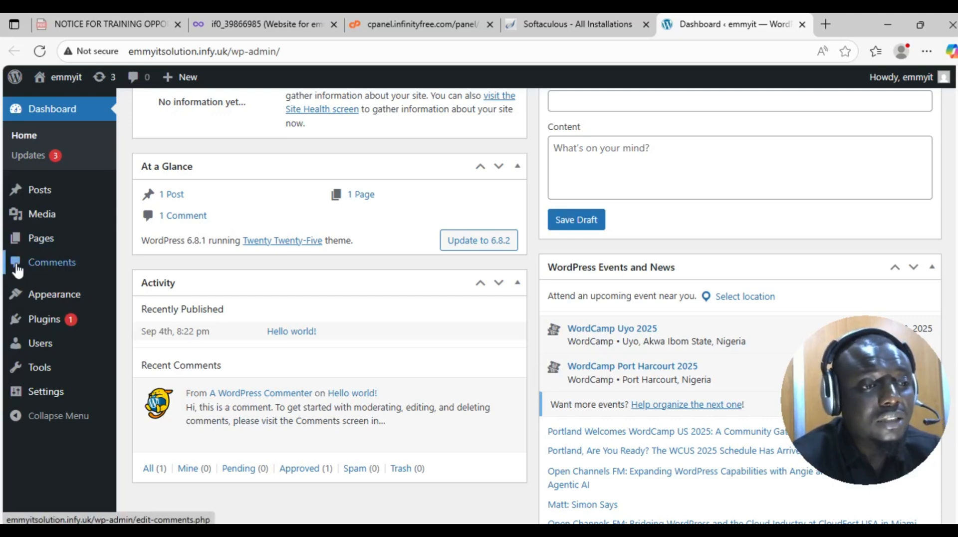
{"action": "mouse_move", "coordinate": [54, 291]}
{"action": "scroll", "coordinate": [55, 291], "scroll_direction": "up", "scroll_amount": 1}
{"action": "scroll", "coordinate": [55, 290], "scroll_direction": "up", "scroll_amount": 1}
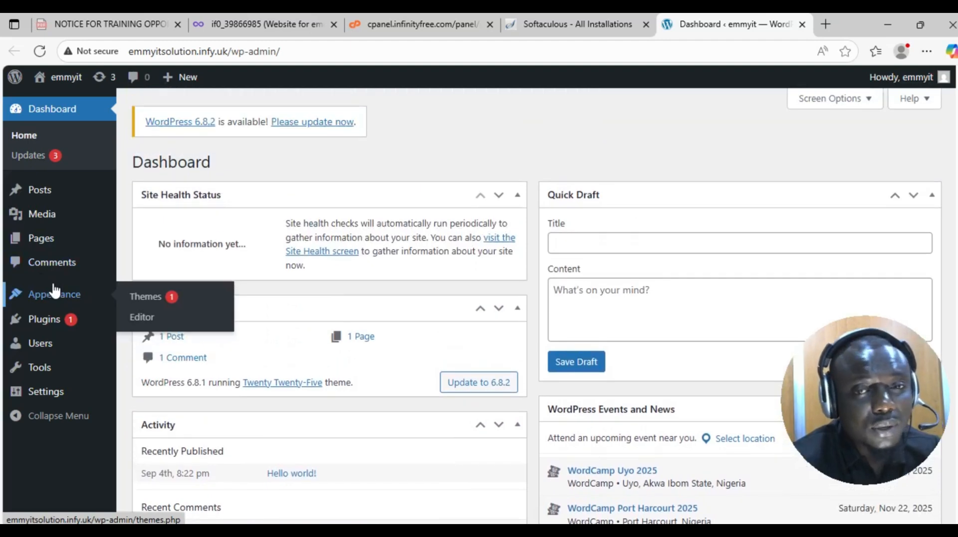